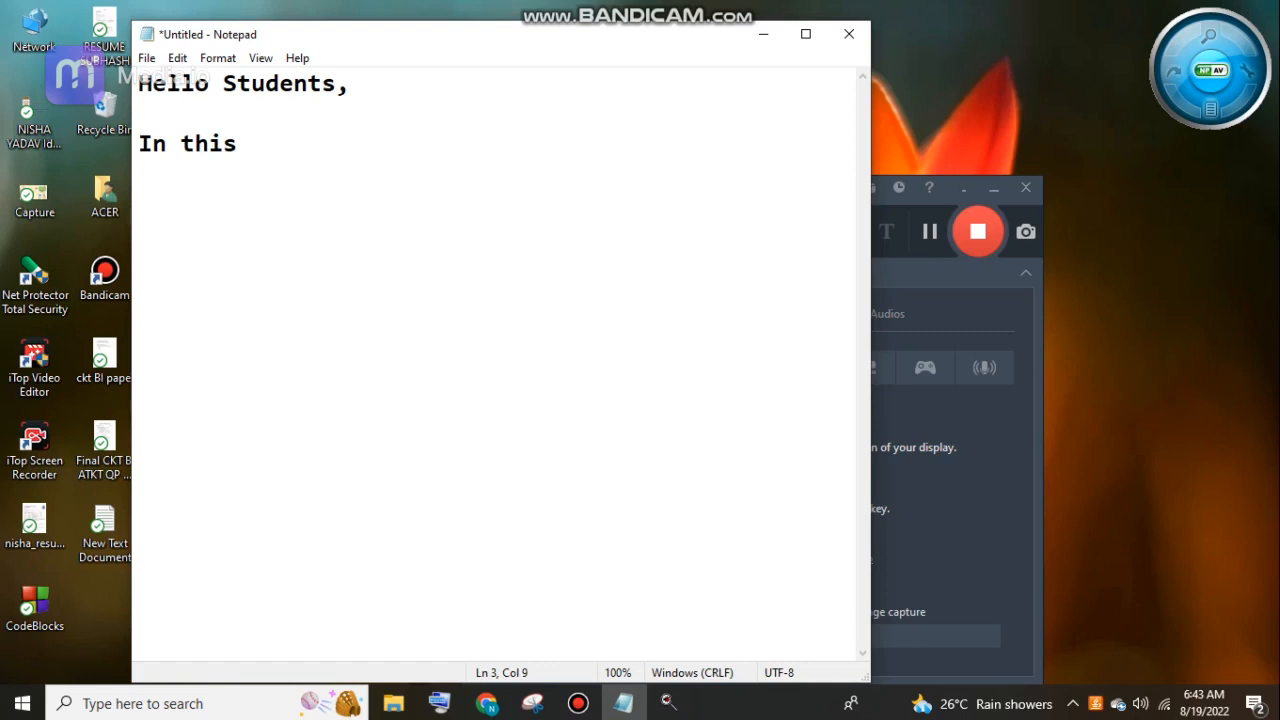
# Complete the line below the greeting to read "In this video we will make one basic project in Unity.".
pyautogui.write('ill make one basic project in Unity')
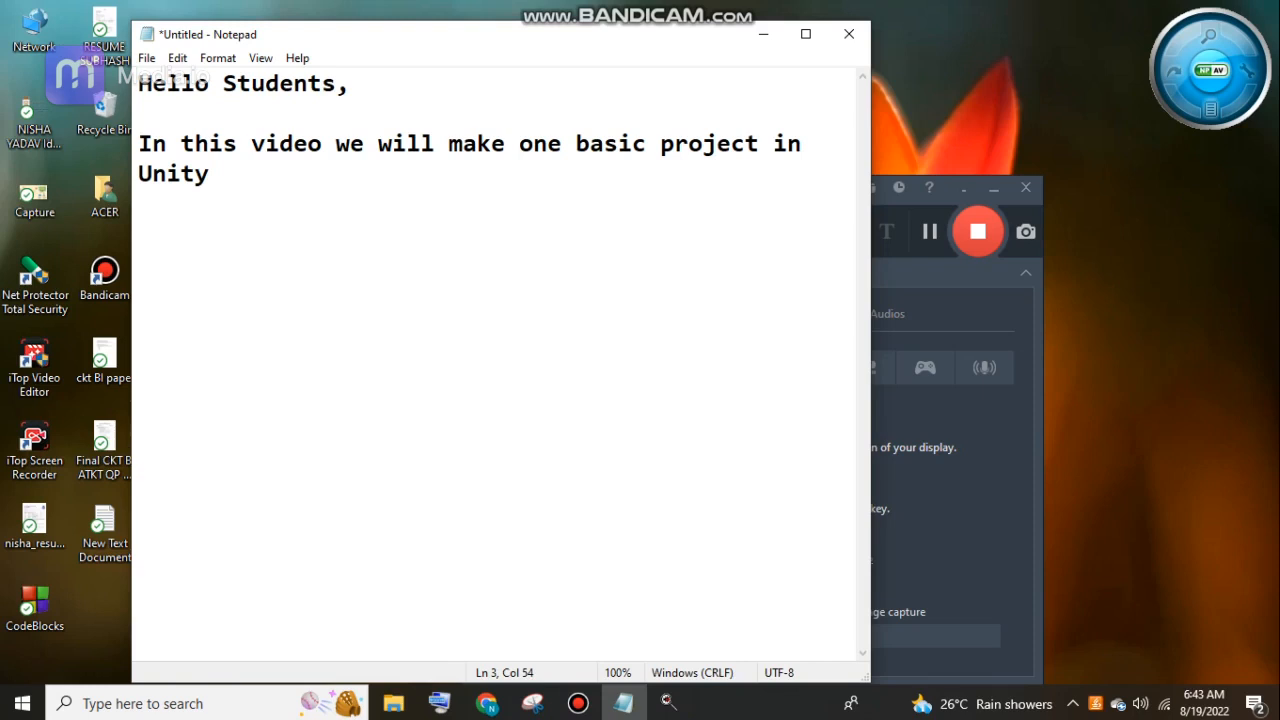
pyautogui.write('.')
# Add a new paragraph reading "here you will learn how to create an internal asset and attach code to it.".
pyautogui.press('Return')
pyautogui.press('Return')
pyautogui.write('this proj')
pyautogui.write('e')
pyautogui.press('BackSpace')
pyautogui.press('BackSpace')
pyautogui.press('BackSpace')
pyautogui.press('BackSpace')
pyautogui.press('BackSpace')
pyautogui.press('BackSpace')
pyautogui.press('BackSpace')
pyautogui.press('BackSpace')
pyautogui.press('BackSpace')
pyautogui.press('BackSpace')
pyautogui.write('here you will')
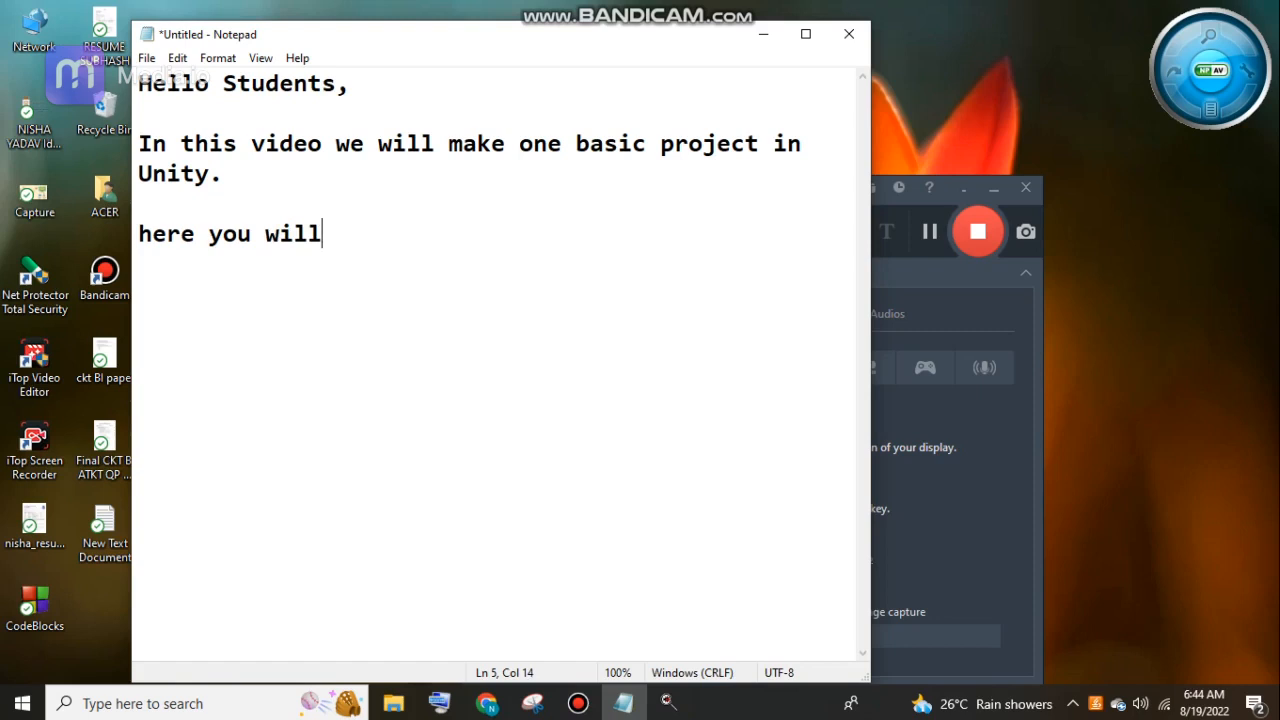
pyautogui.write(' learn how to creat')
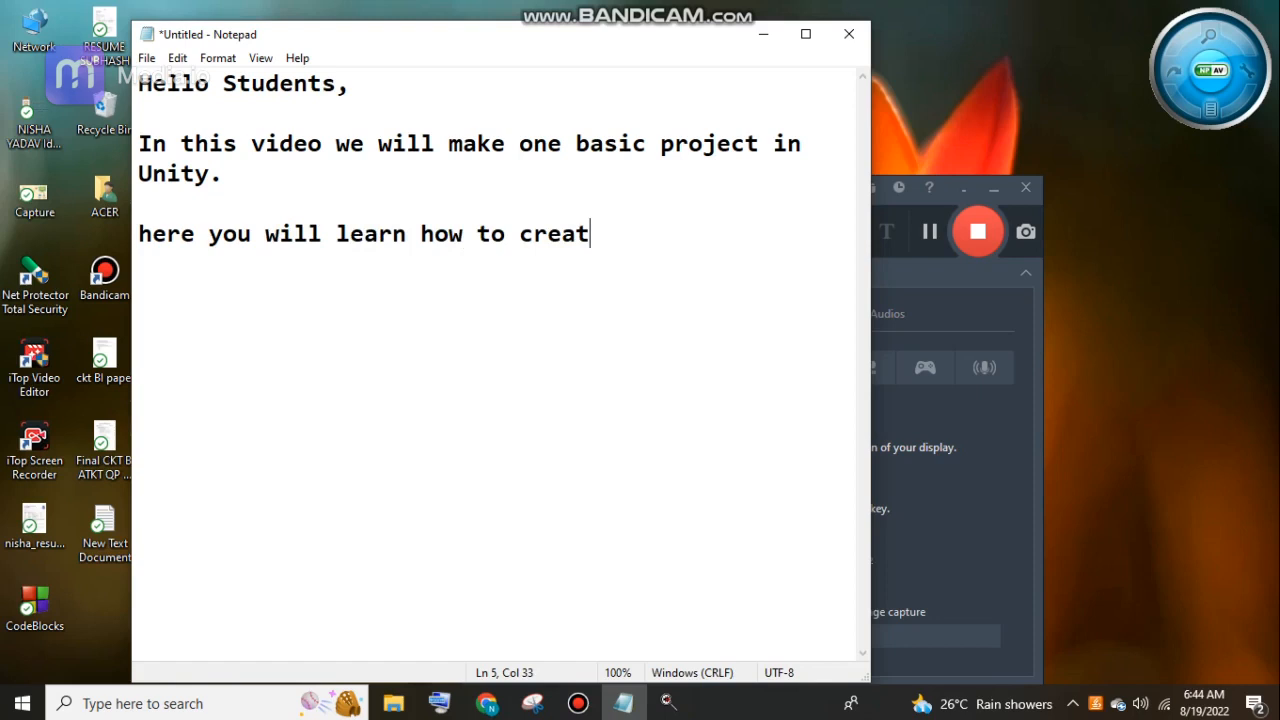
pyautogui.write('e an internal ')
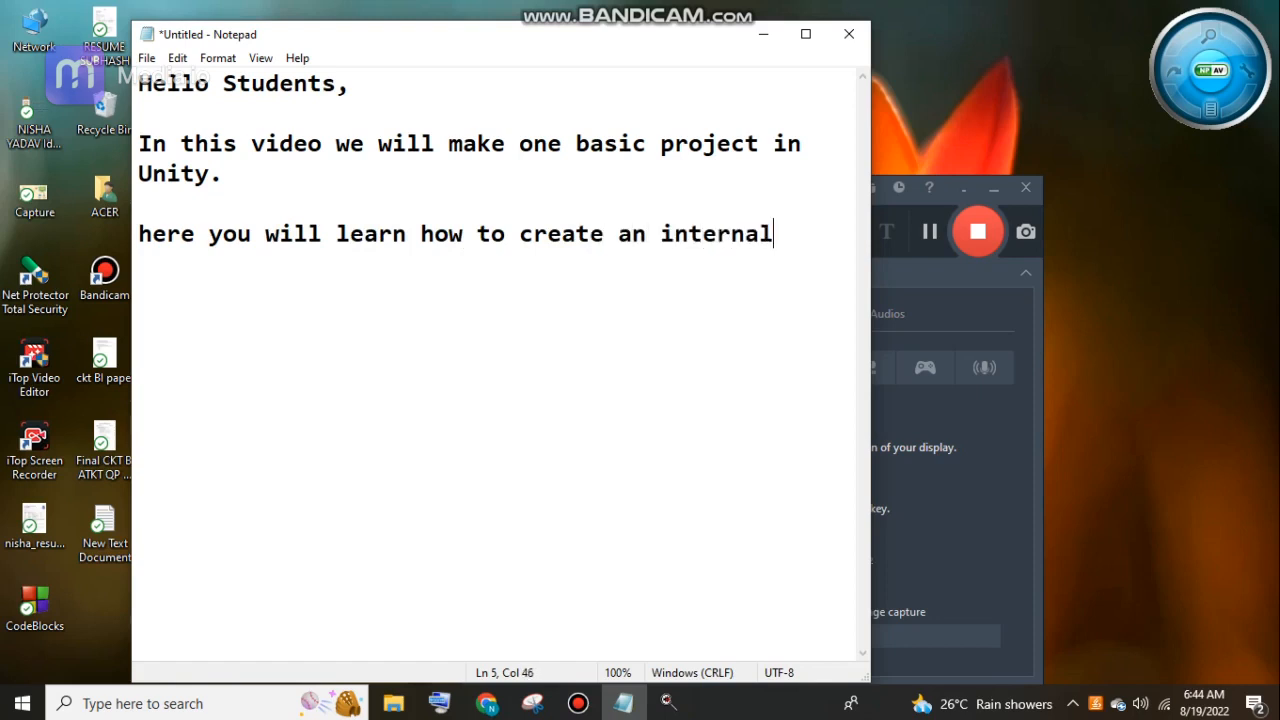
pyautogui.write('asset')
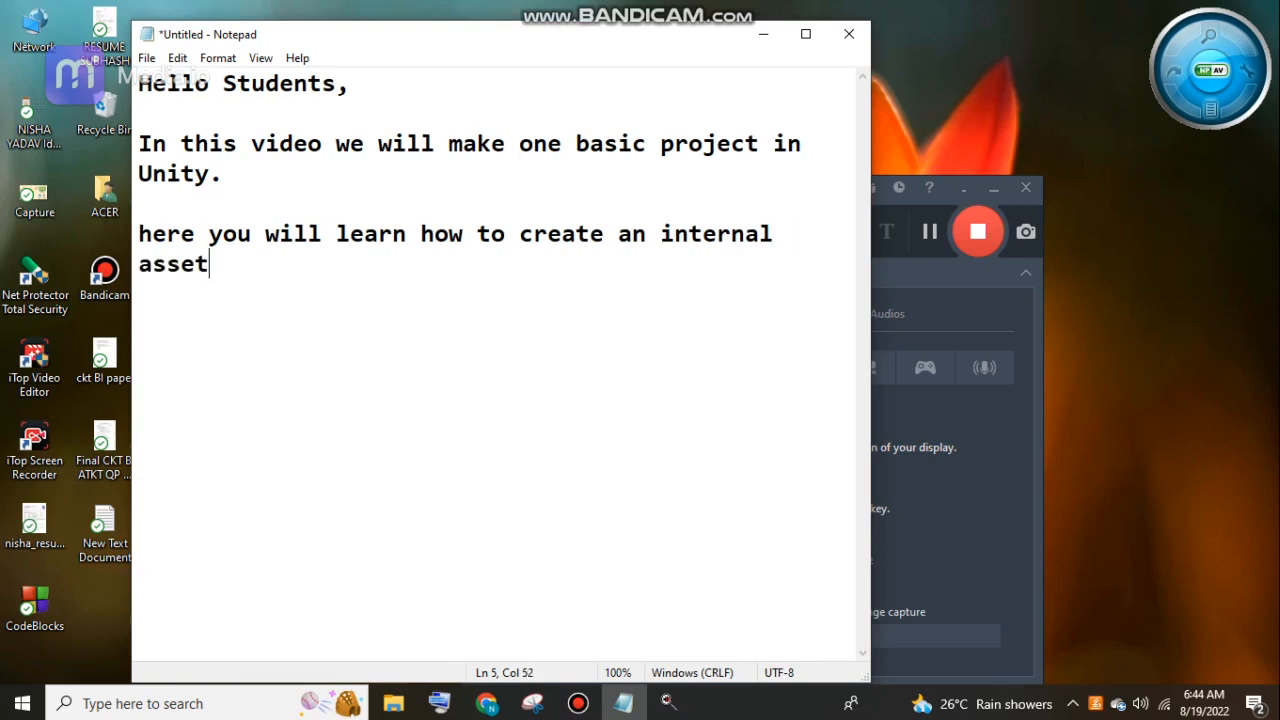
pyautogui.write(' and attac')
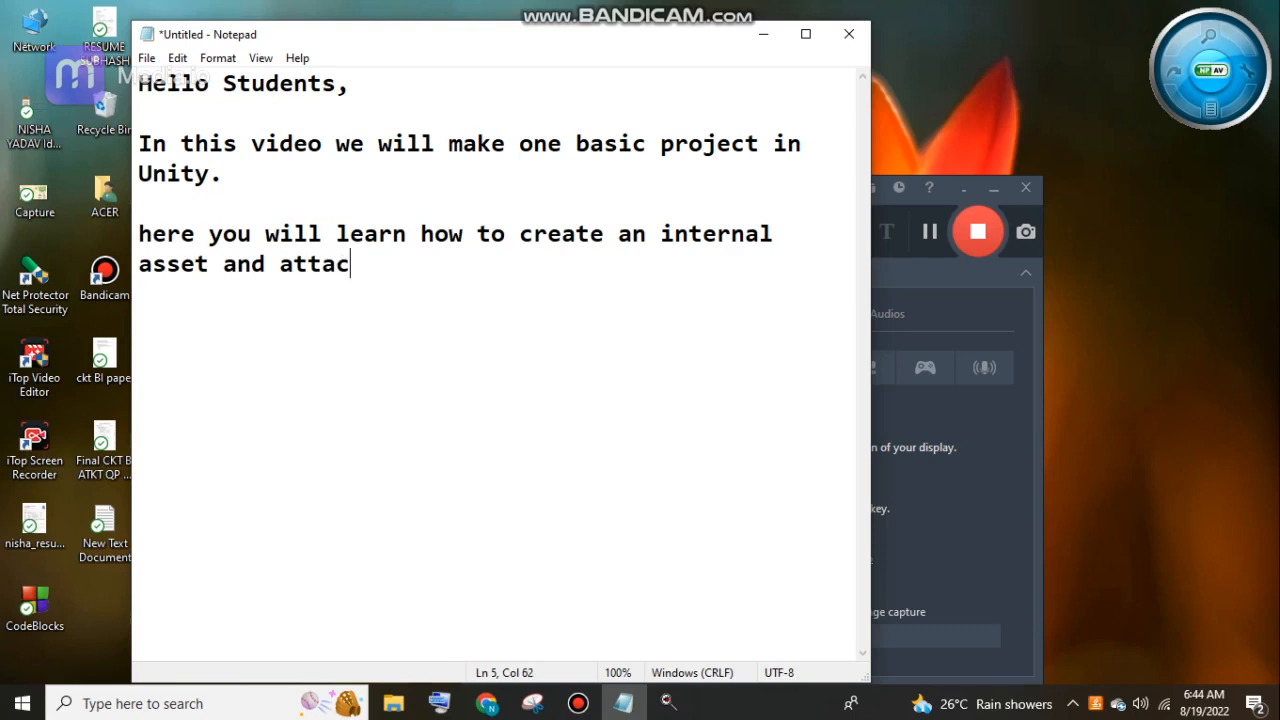
pyautogui.write('h code to it.')
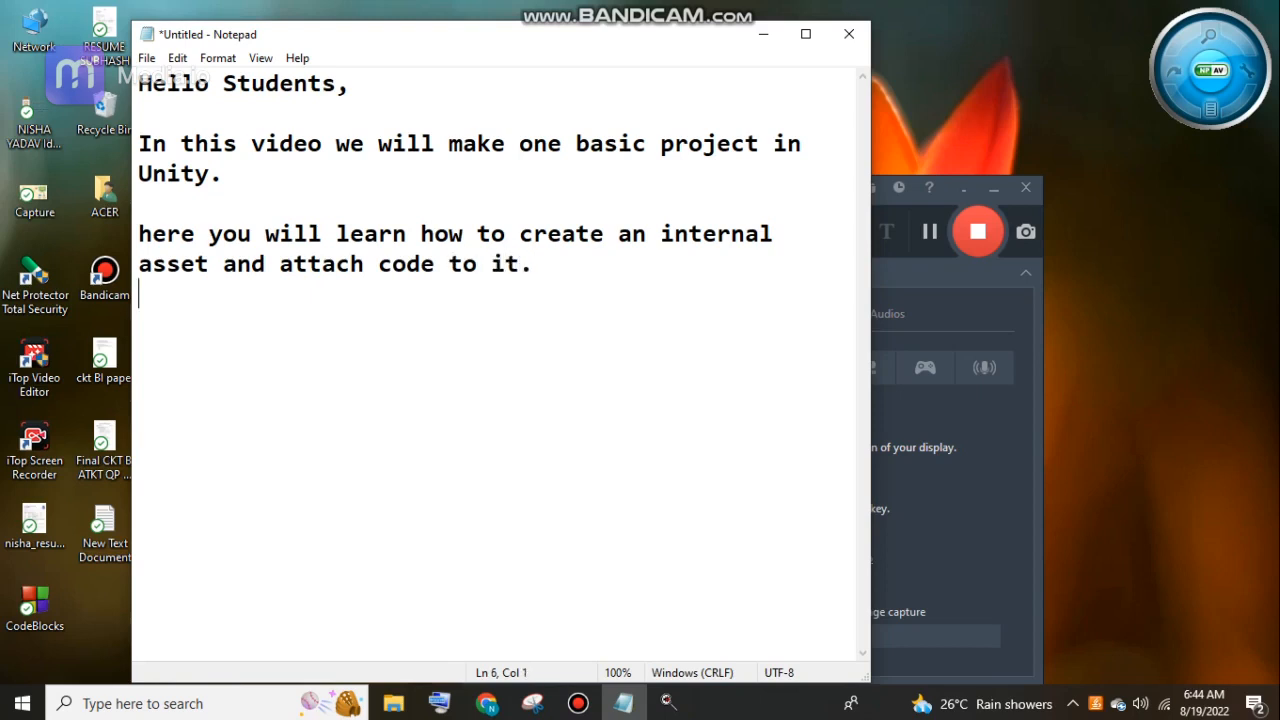
# Add a paragraph reading "and also we will be able to move our internaL asset using the arrow keys of our keyboard..".
pyautogui.press('Return')
pyautogui.write('and also we  will be able to move our internaL asset')
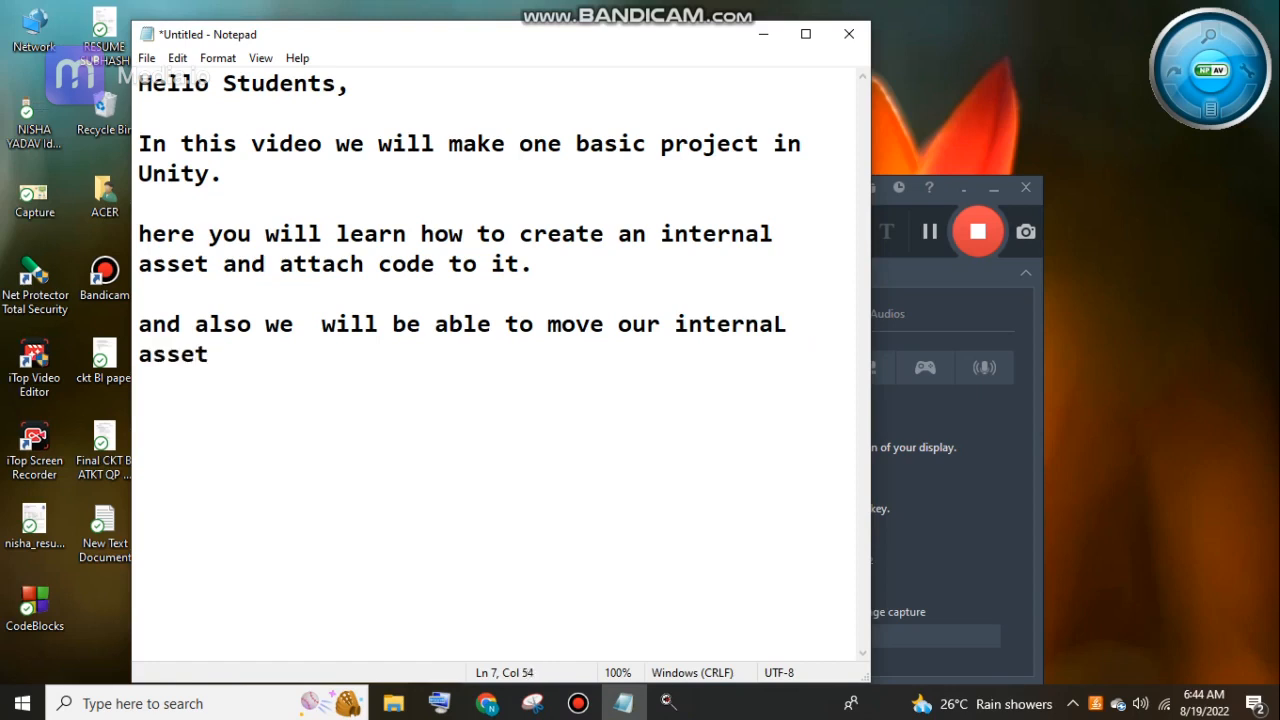
pyautogui.write(' using the arrow l')
pyautogui.press('BackSpace')
pyautogui.write('keu')
pyautogui.press('BackSpace')
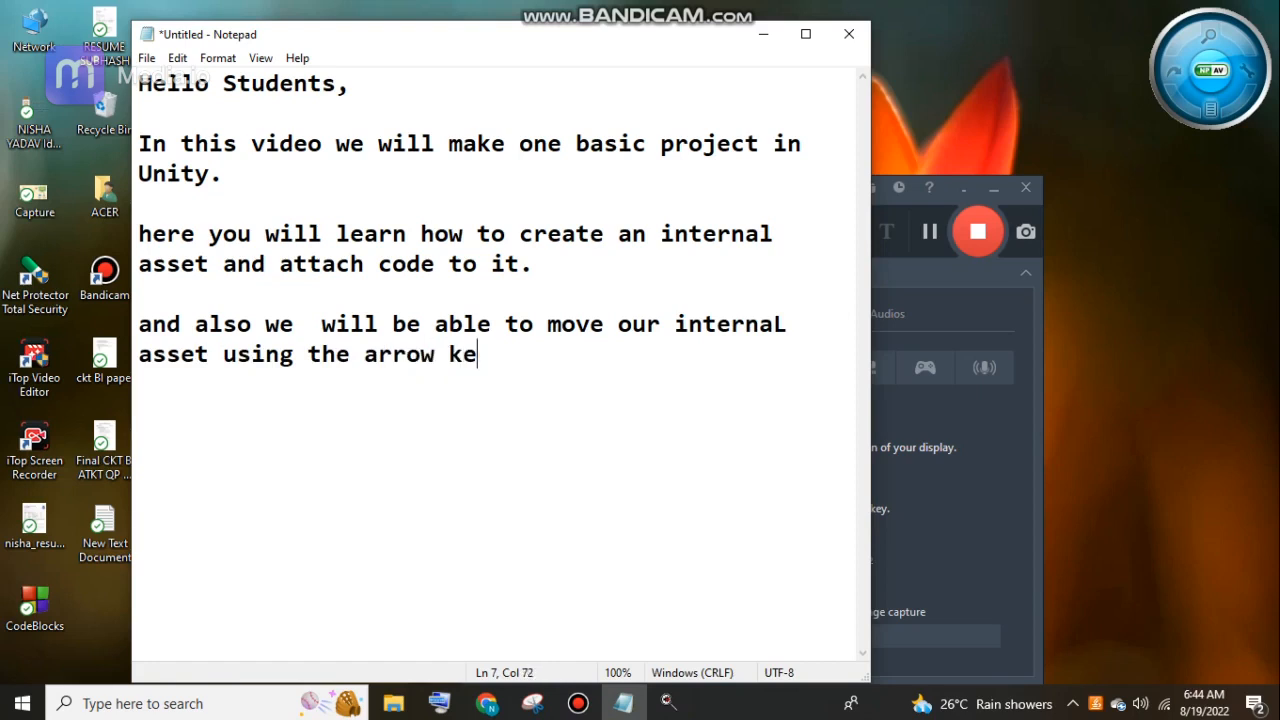
pyautogui.write('ys of o')
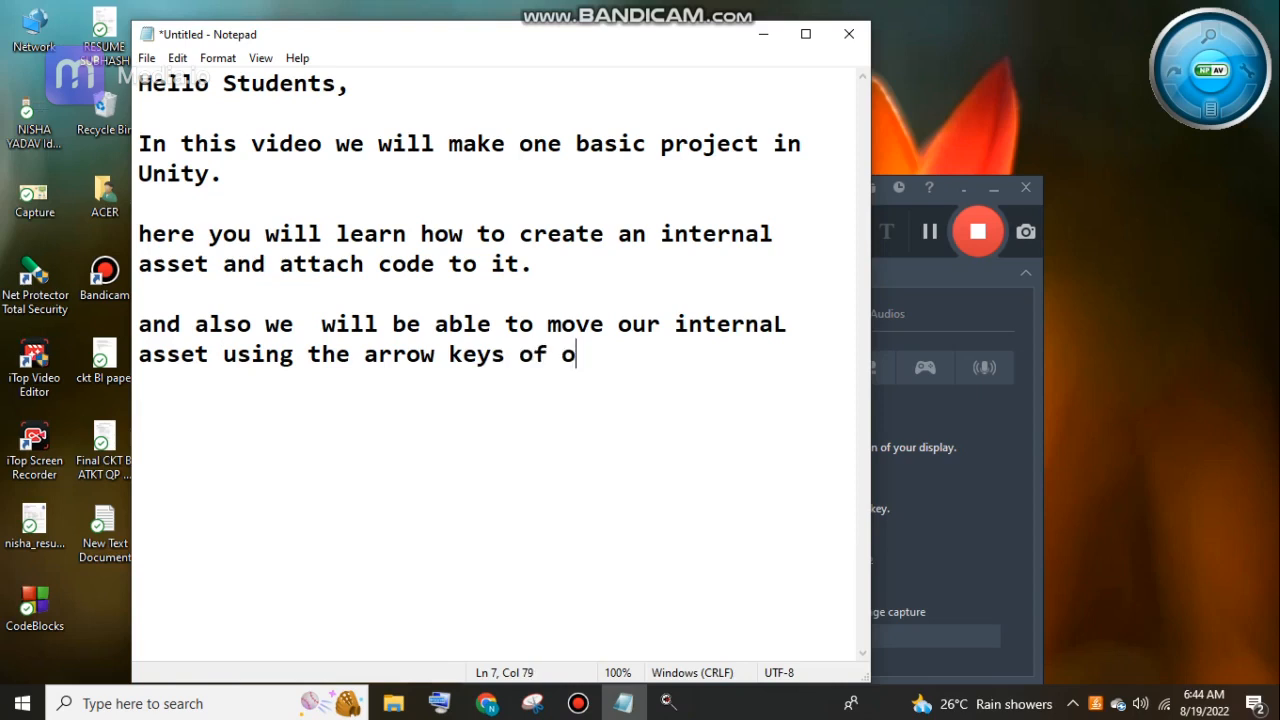
pyautogui.write('ur key')
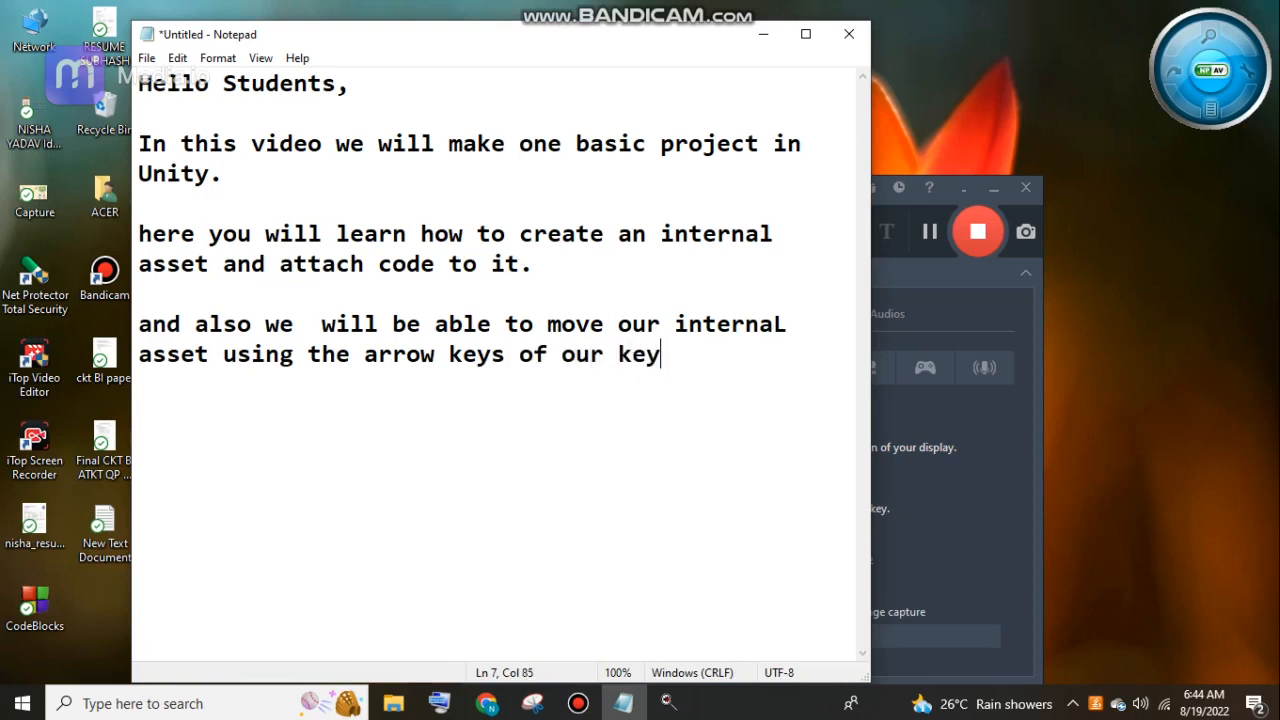
pyautogui.write('board..')
# Add the closing line "so lets get started.." as a separate paragraph at the end of the note.
pyautogui.press('Return')
pyautogui.press('Return')
pyautogui.write('so lets ')
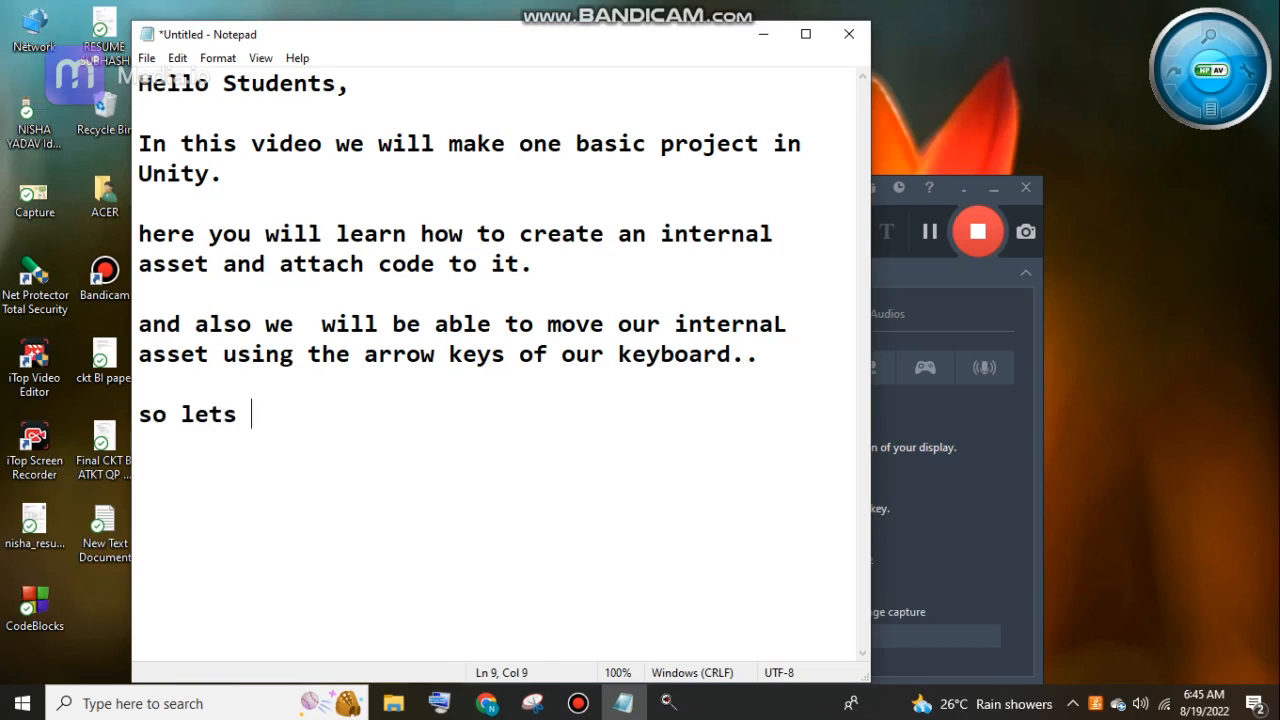
pyautogui.write('get startedd')
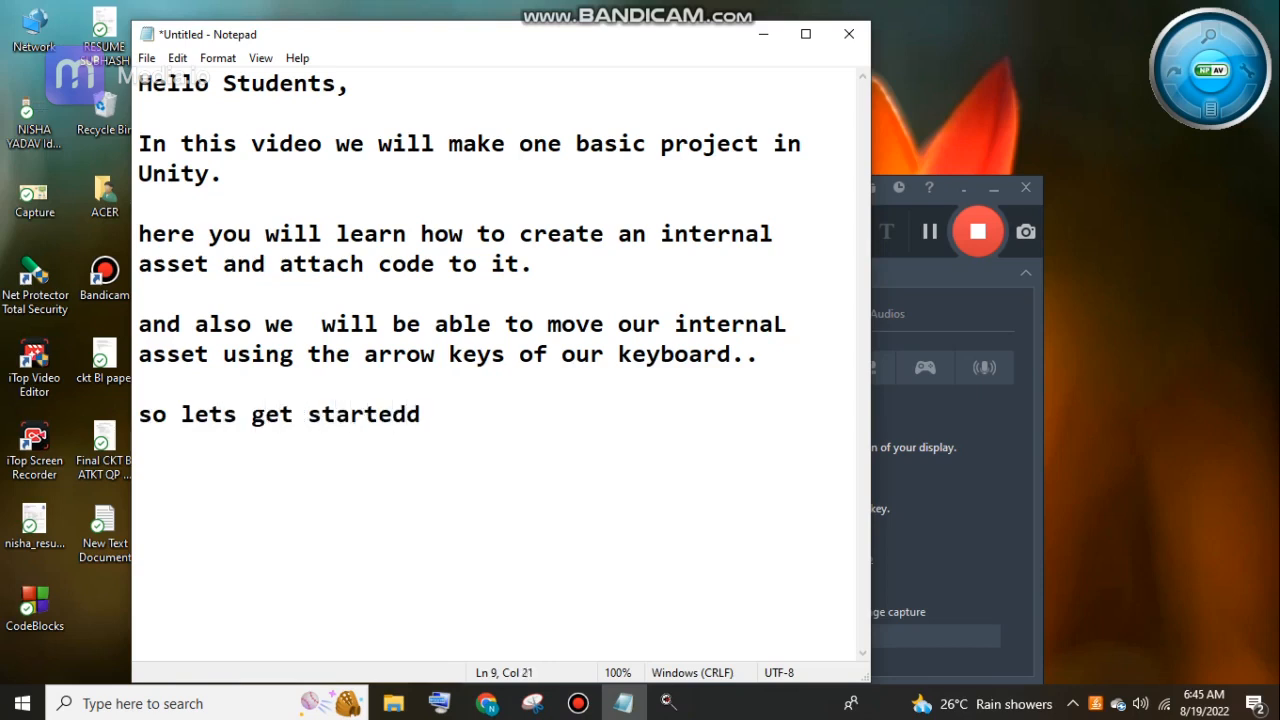
pyautogui.press('BackSpace')
pyautogui.write('..')
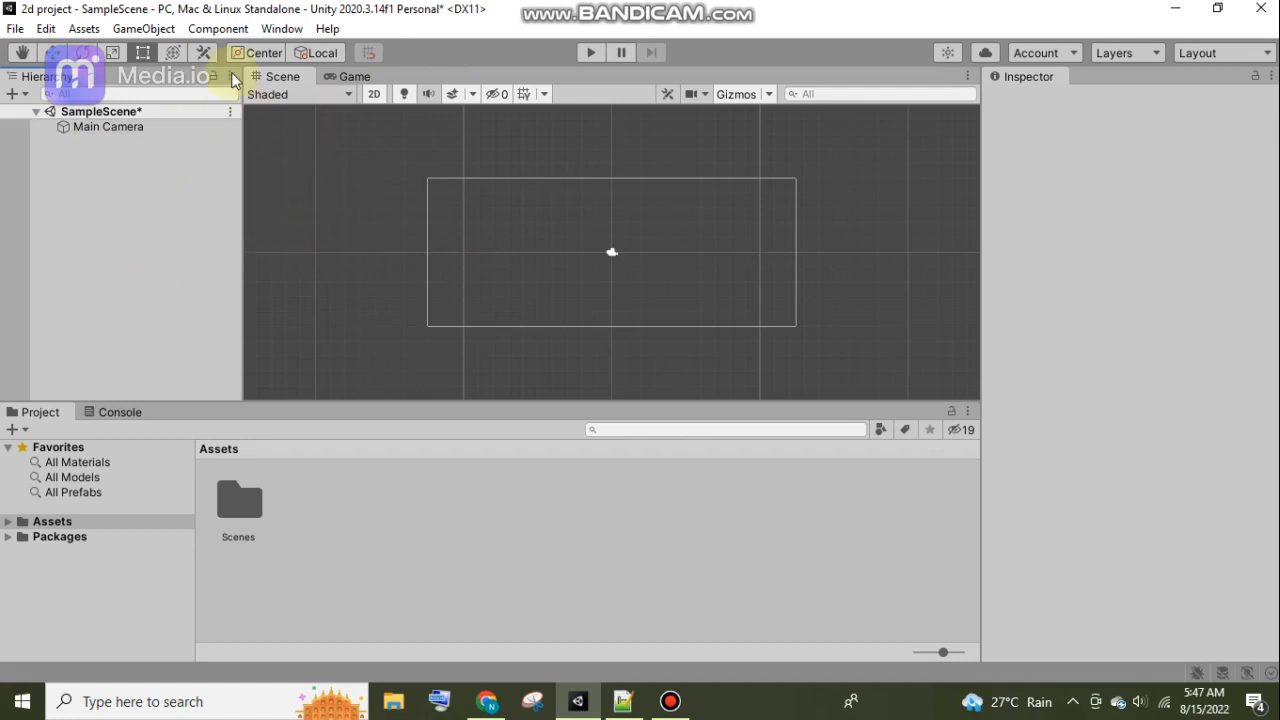
# Switch to Unity and create an empty game object in SampleScene, keeping its default name.
pyautogui.click(135, 32)
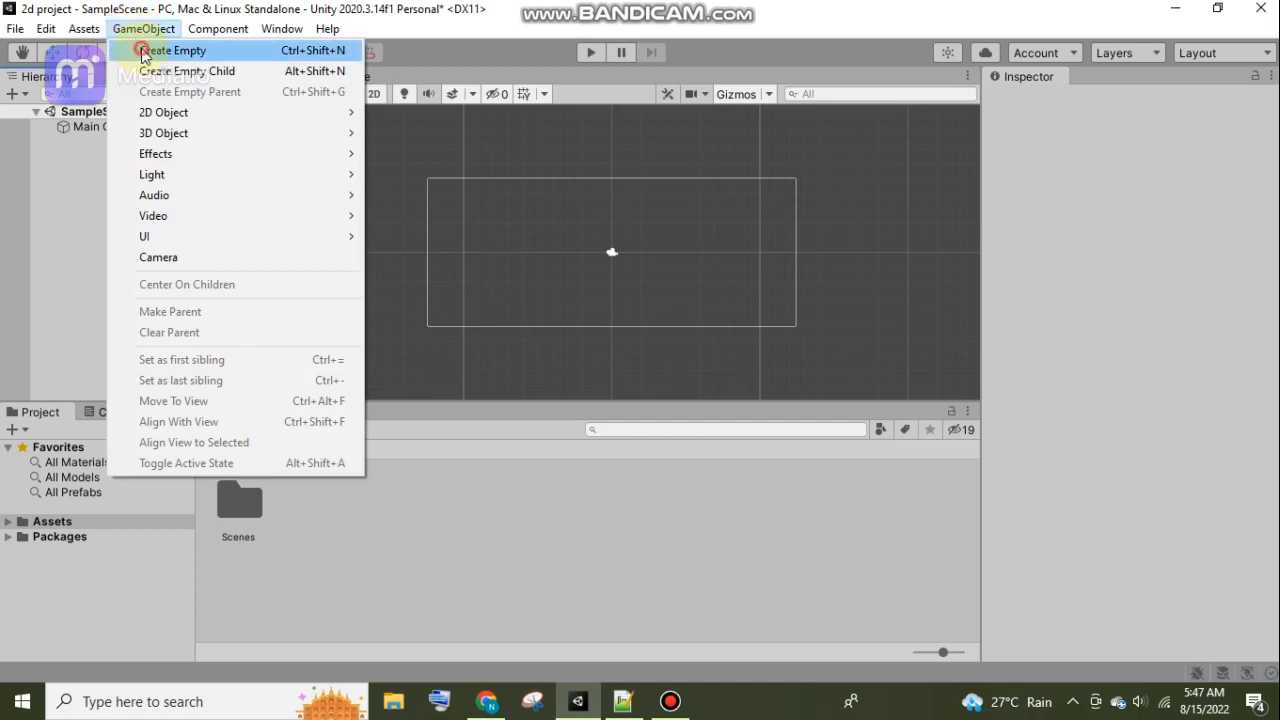
pyautogui.click(143, 52)
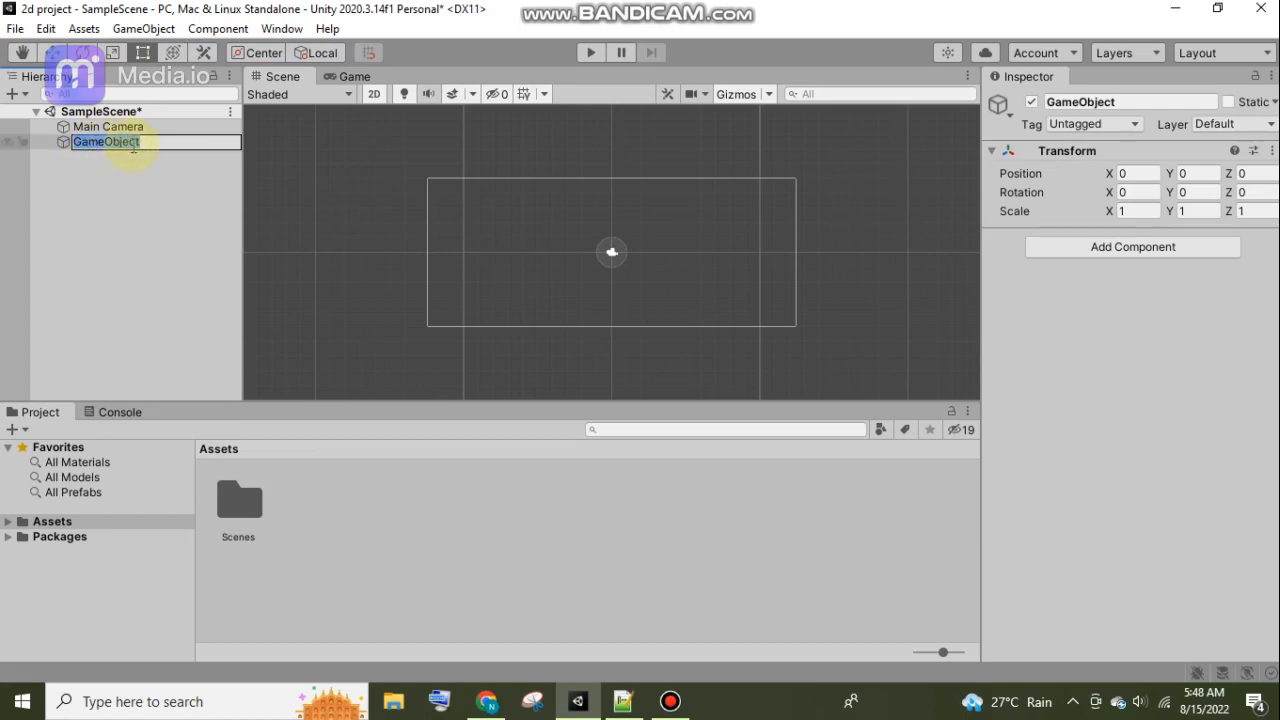
pyautogui.click(1136, 104)
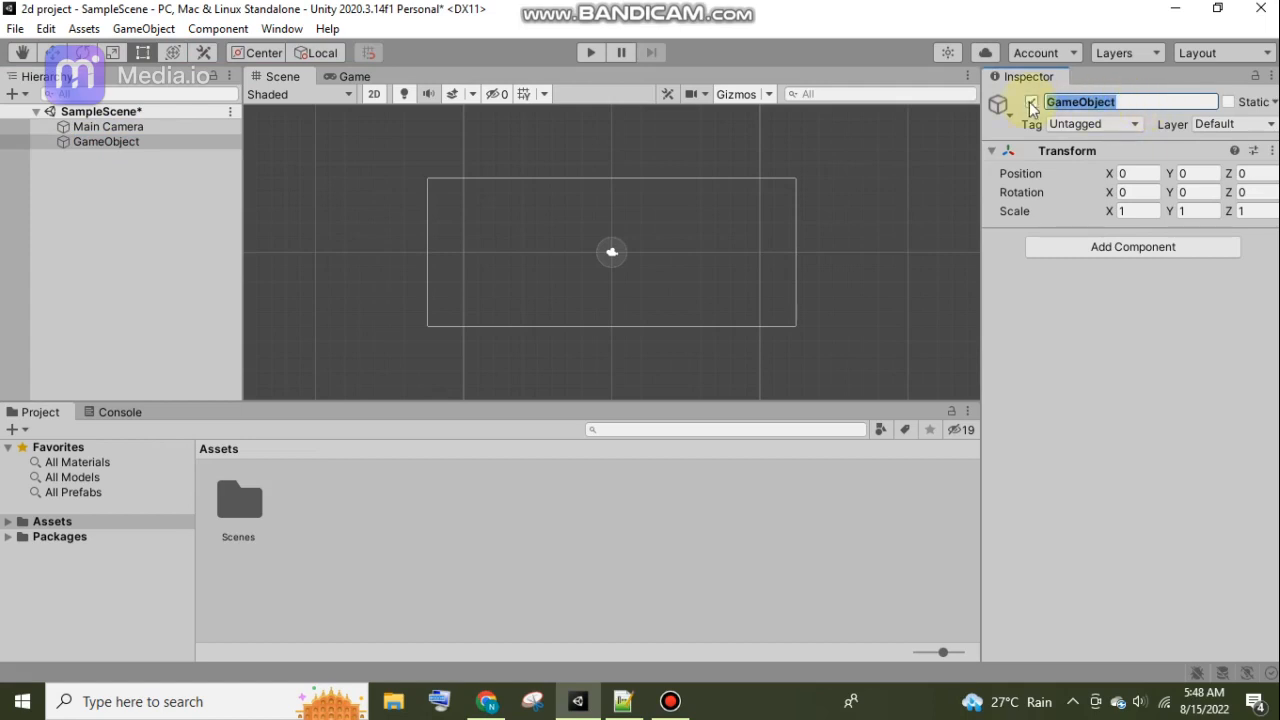
pyautogui.click(1090, 151)
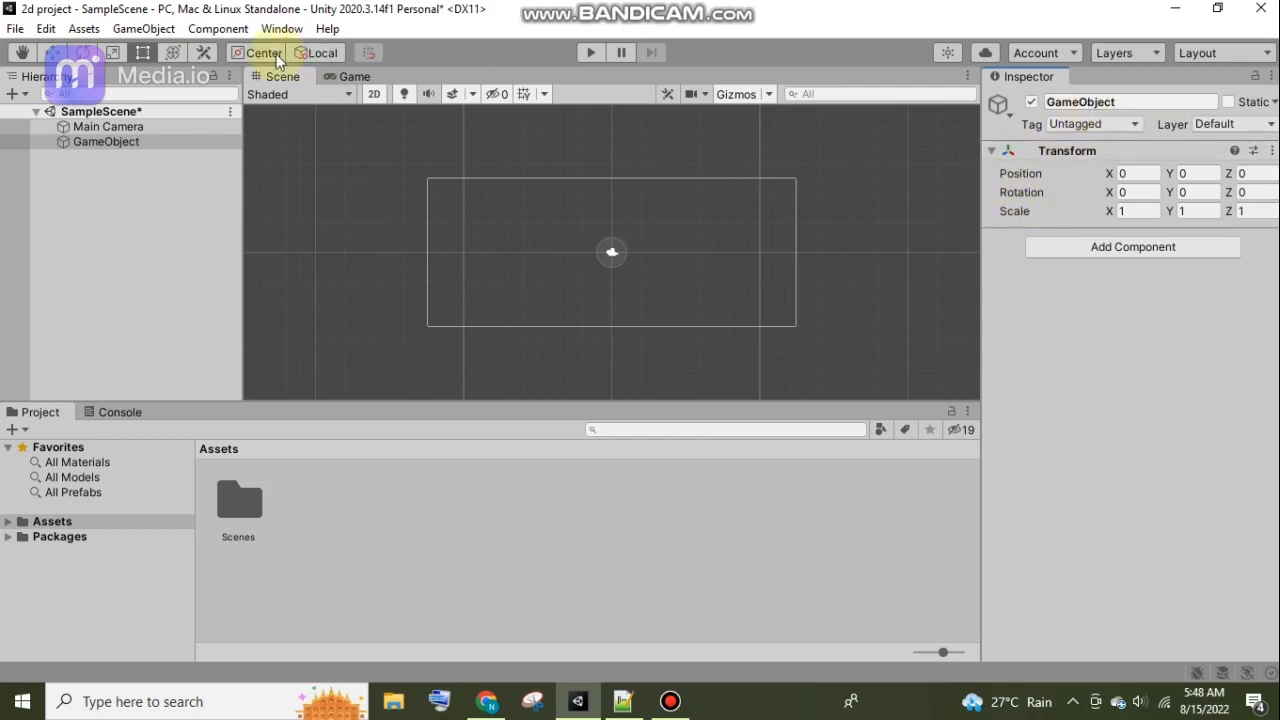
pyautogui.click(114, 141)
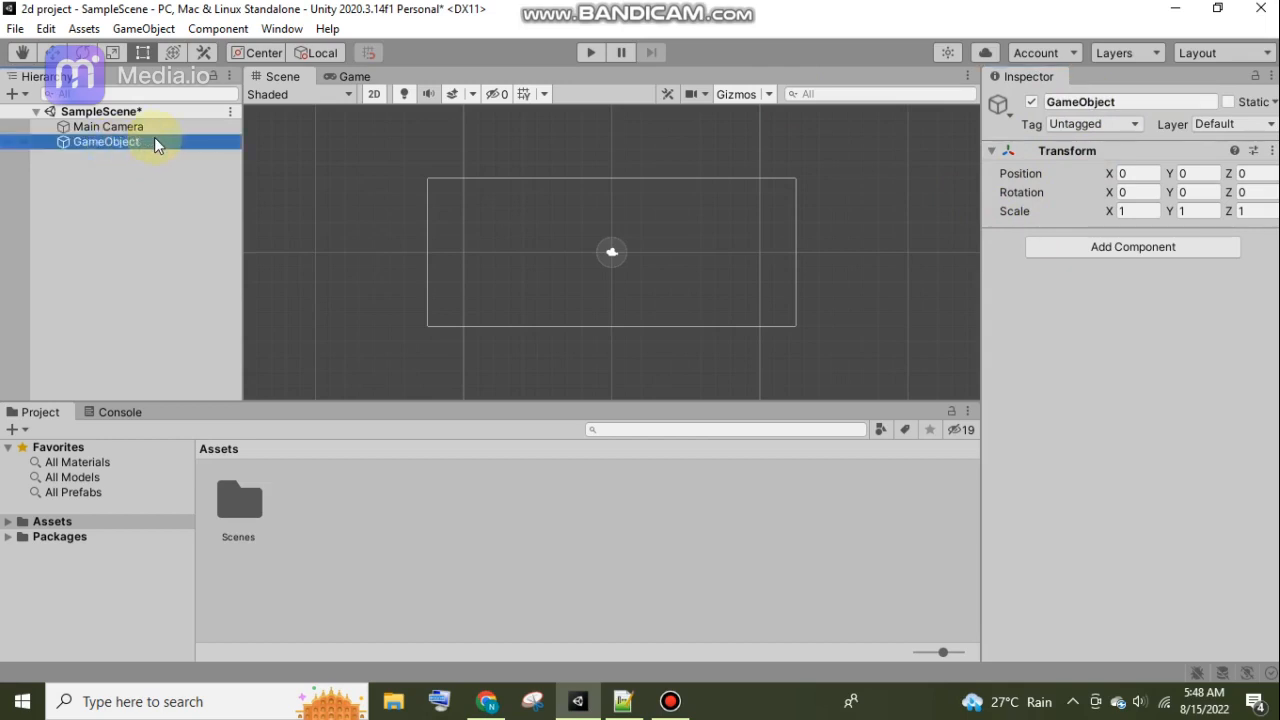
pyautogui.click(214, 38)
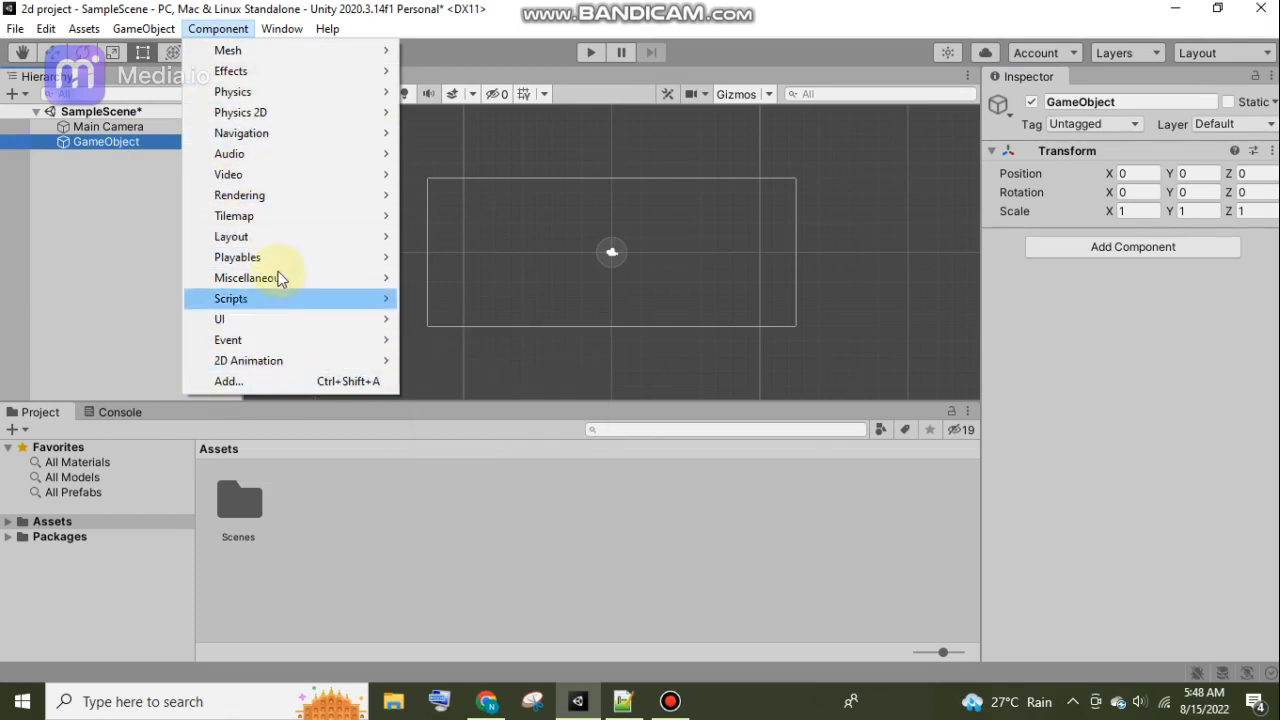
pyautogui.moveTo(259, 70)
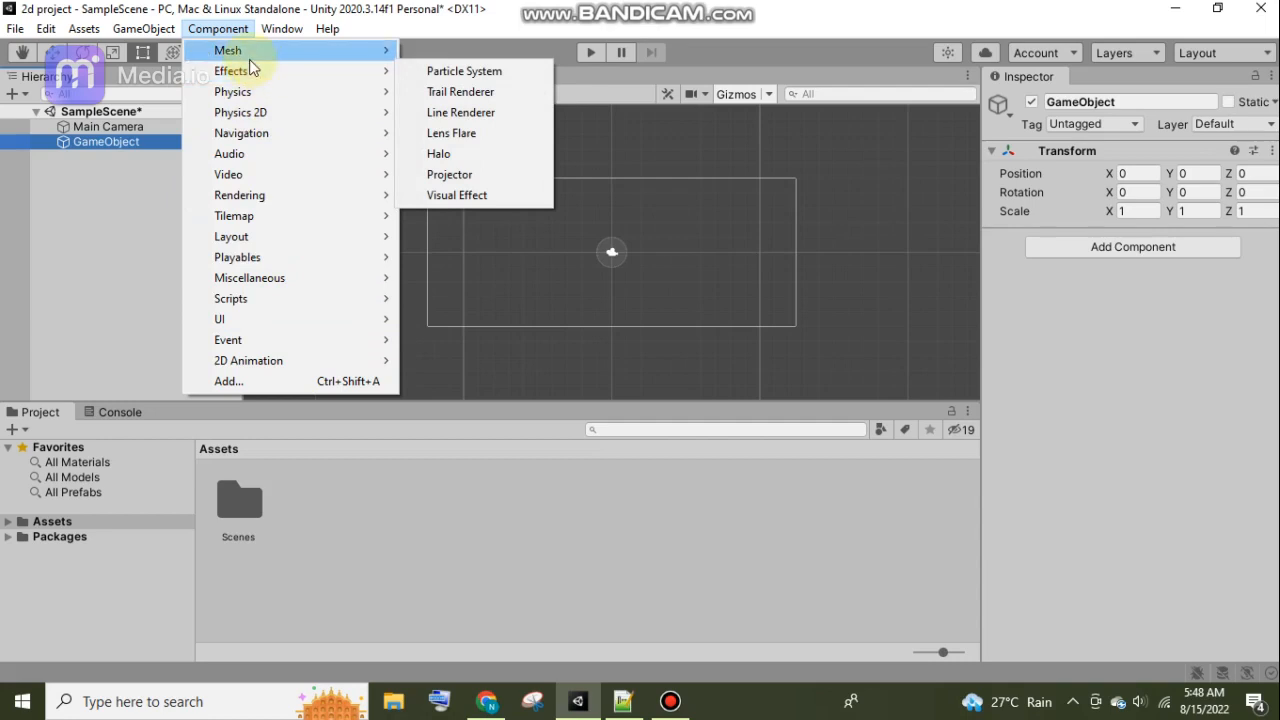
# Create a 2D square sprite asset in the project's Assets folder, keeping the name Square.
pyautogui.moveTo(87, 38)
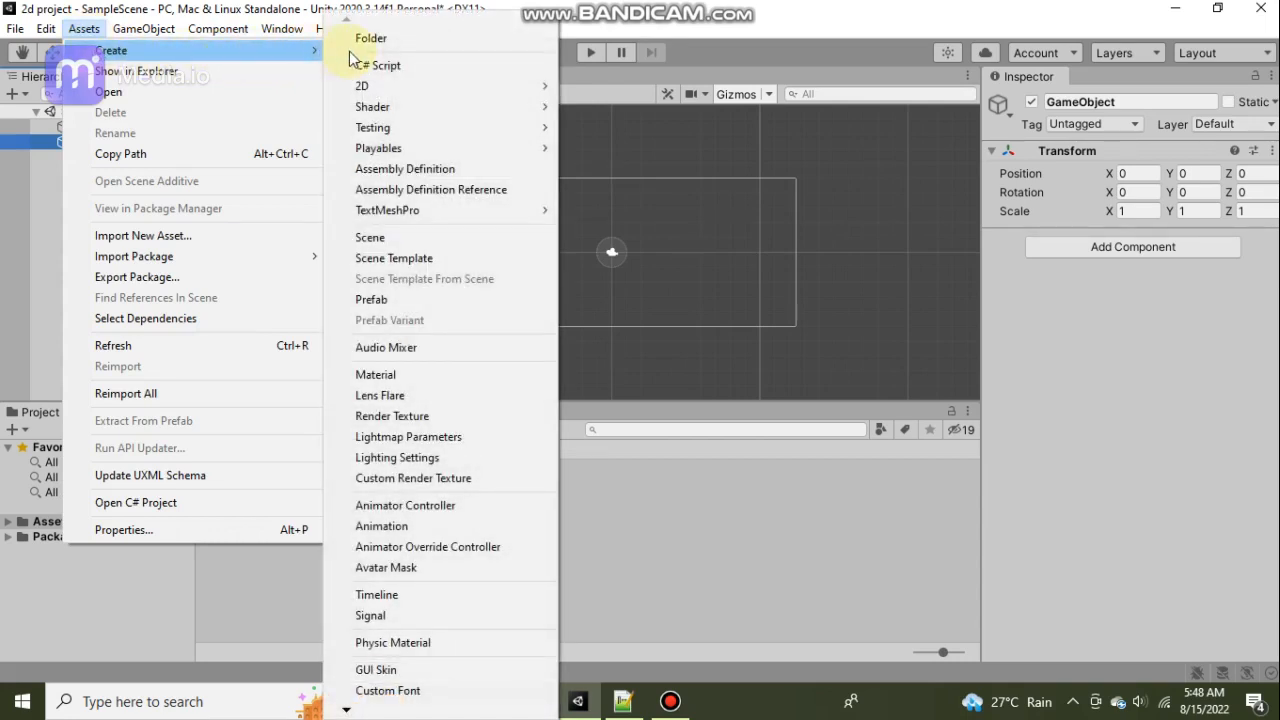
pyautogui.moveTo(375, 90)
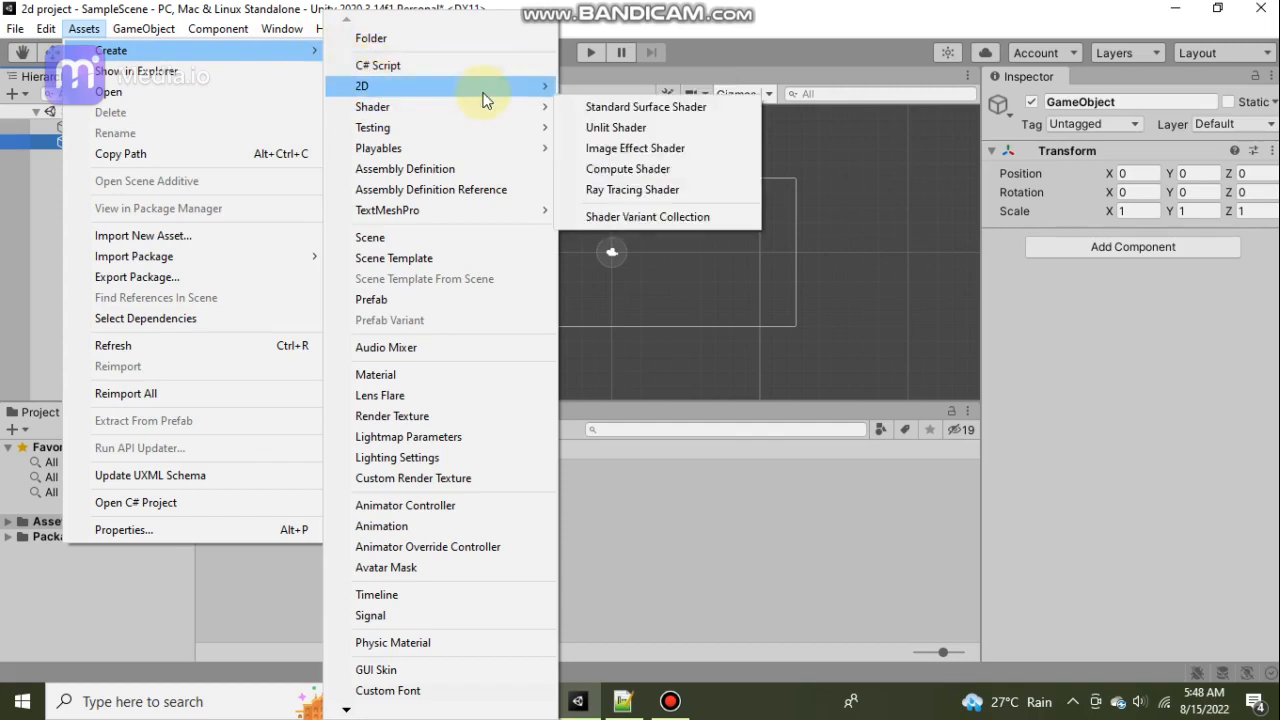
pyautogui.moveTo(638, 90)
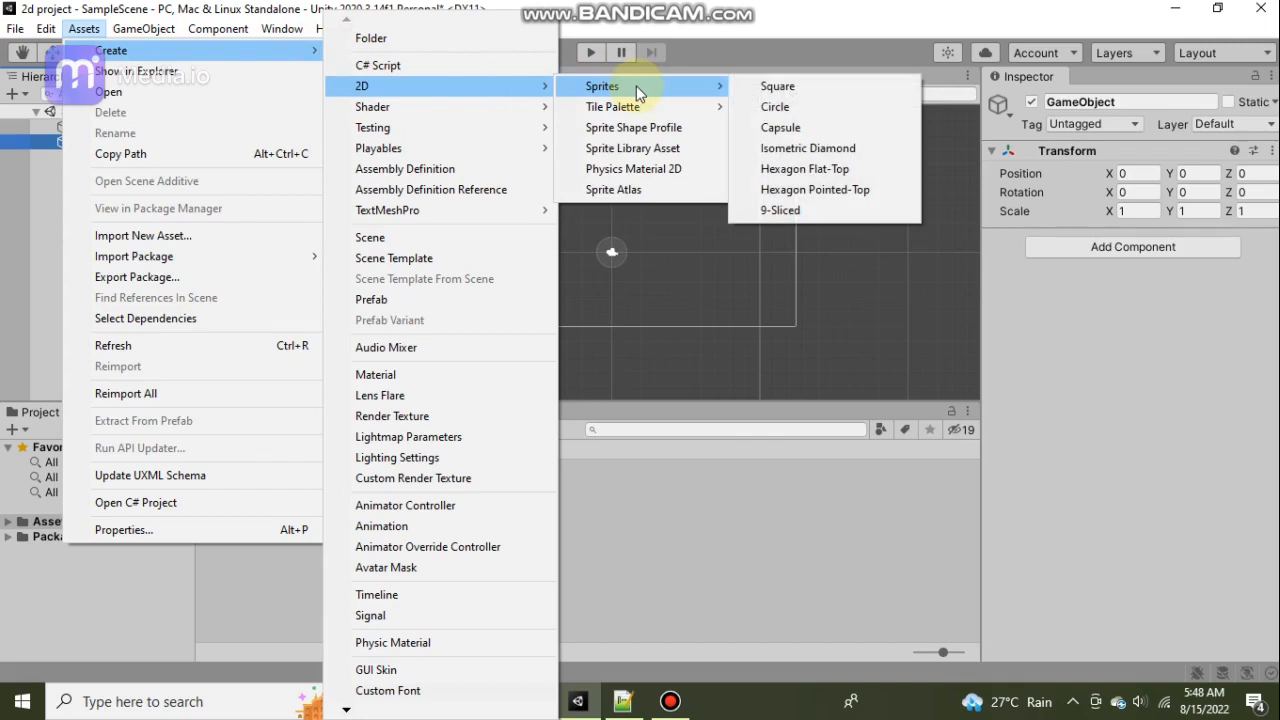
pyautogui.click(777, 87)
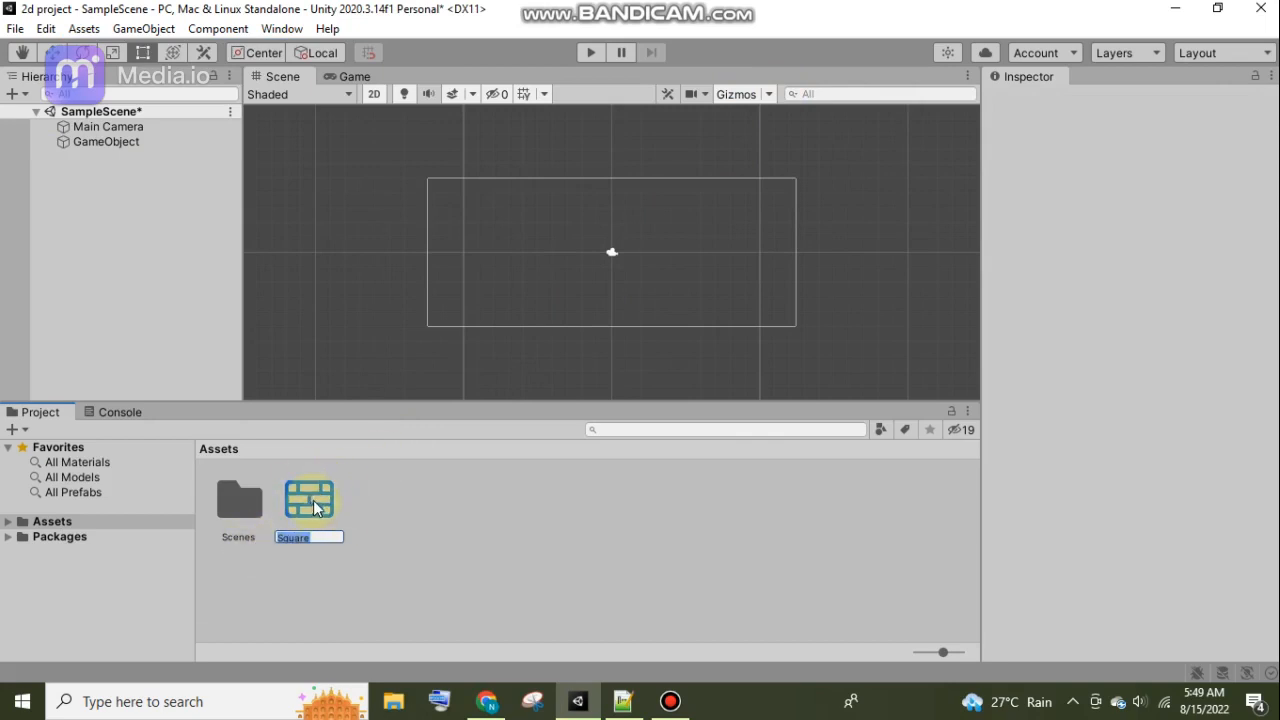
pyautogui.click(320, 537)
pyautogui.click(406, 480)
# Place the Square sprite in the scene at about X -9.58, Y -1.95 and set its X and Y scale to 5.
pyautogui.moveTo(300, 498); pyautogui.dragTo(398, 293)
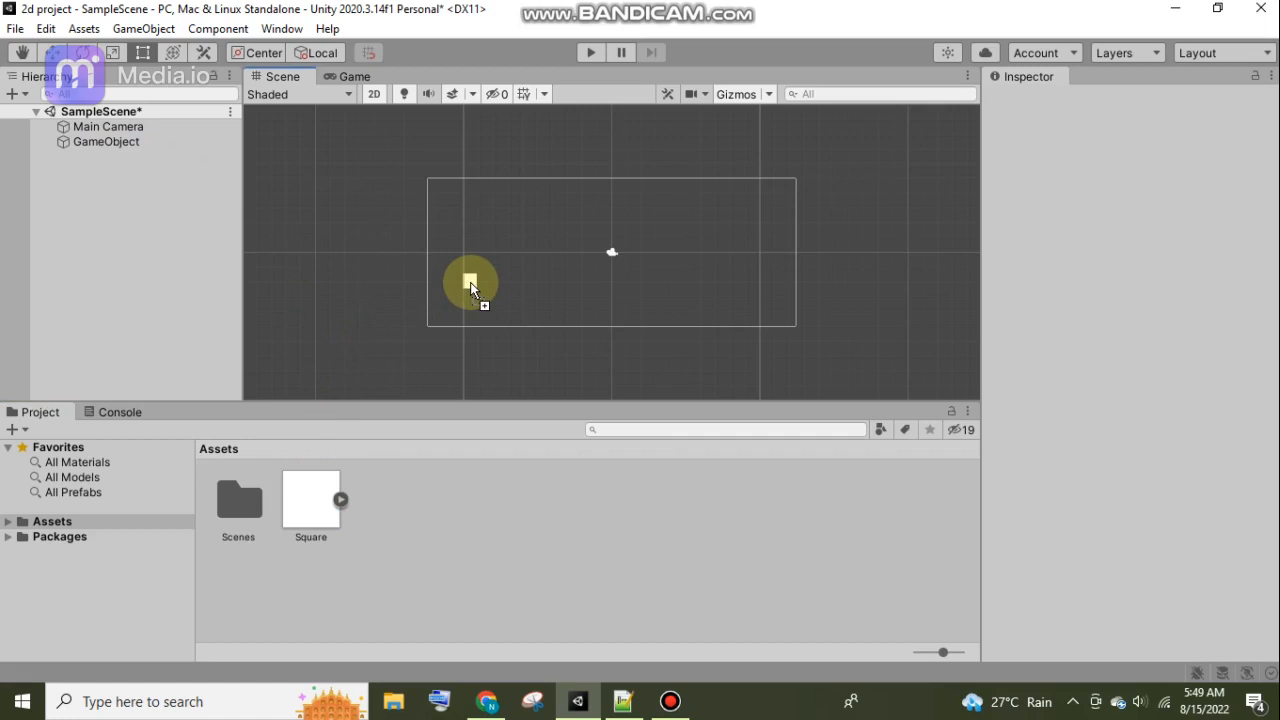
pyautogui.moveTo(470, 284); pyautogui.dragTo(470, 284)
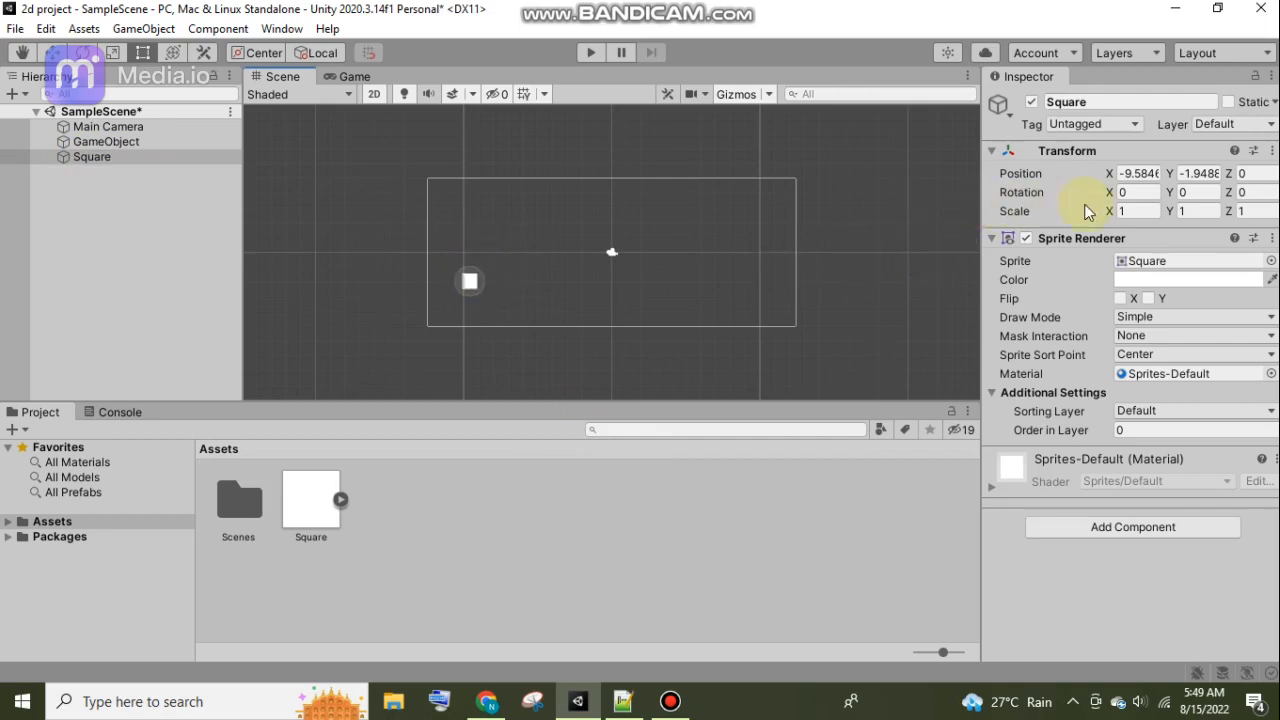
pyautogui.click(1142, 208)
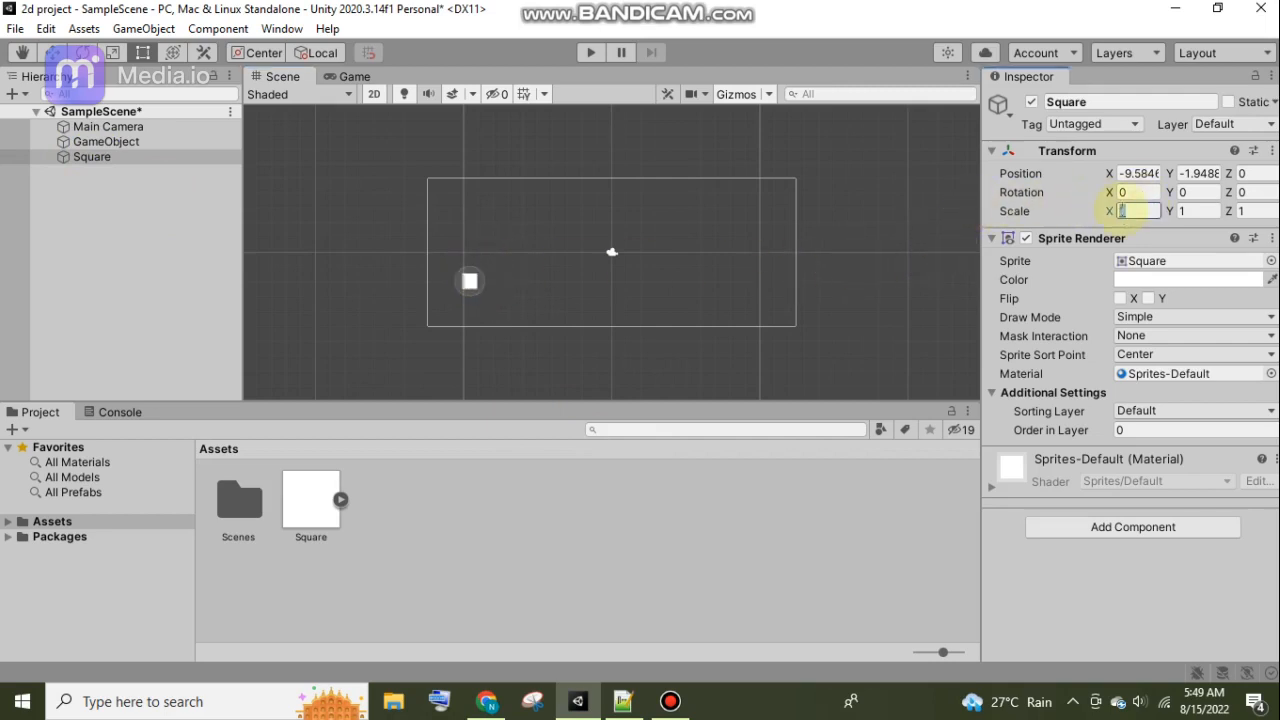
pyautogui.write('5')
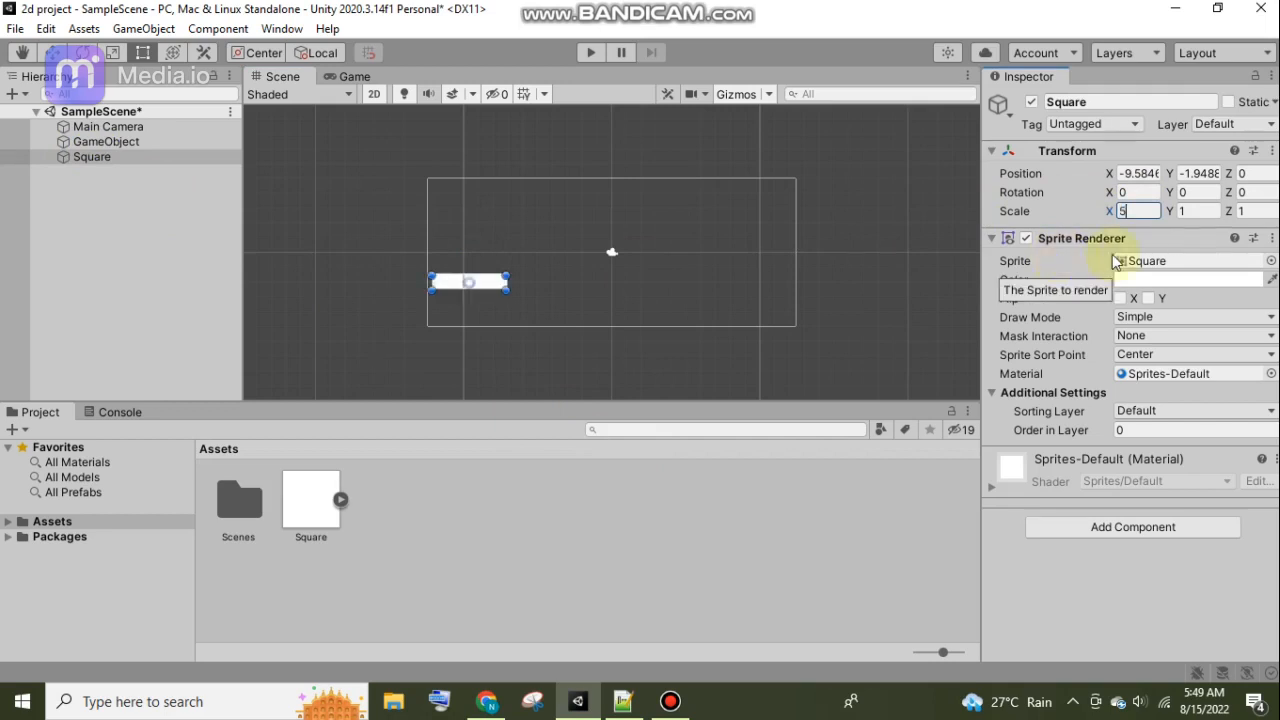
pyautogui.press('Tab')
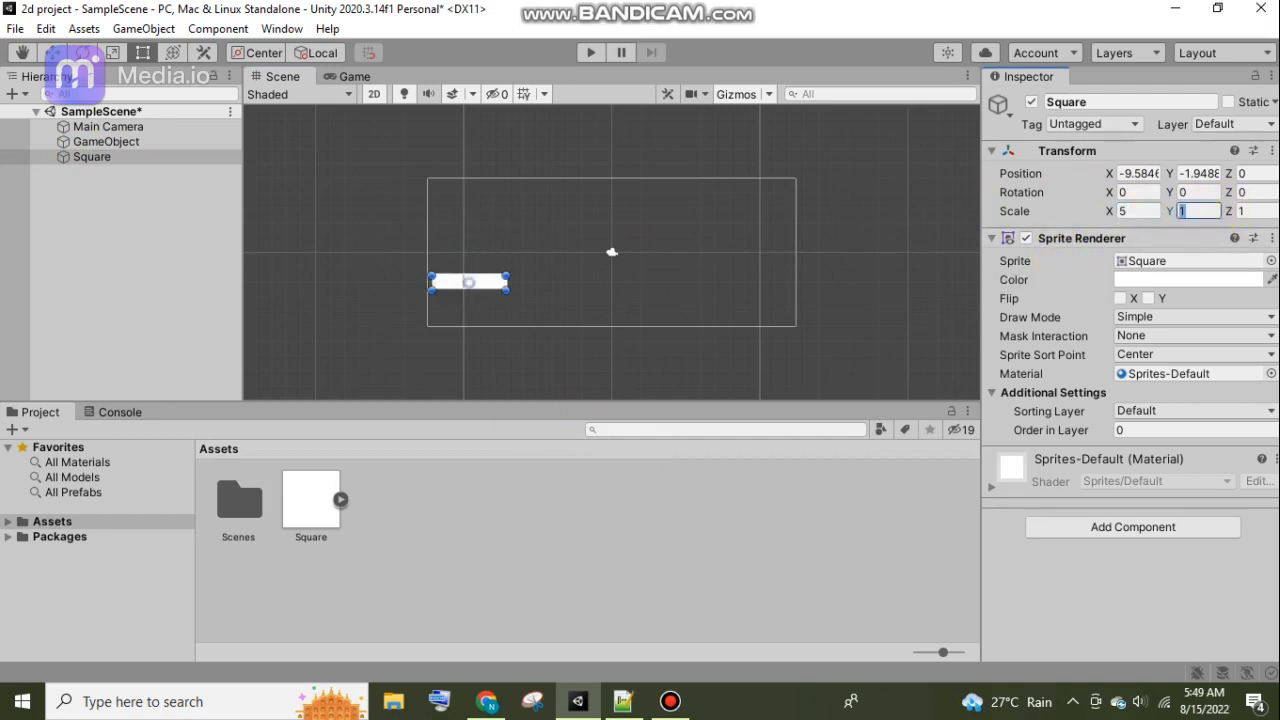
pyautogui.write('5')
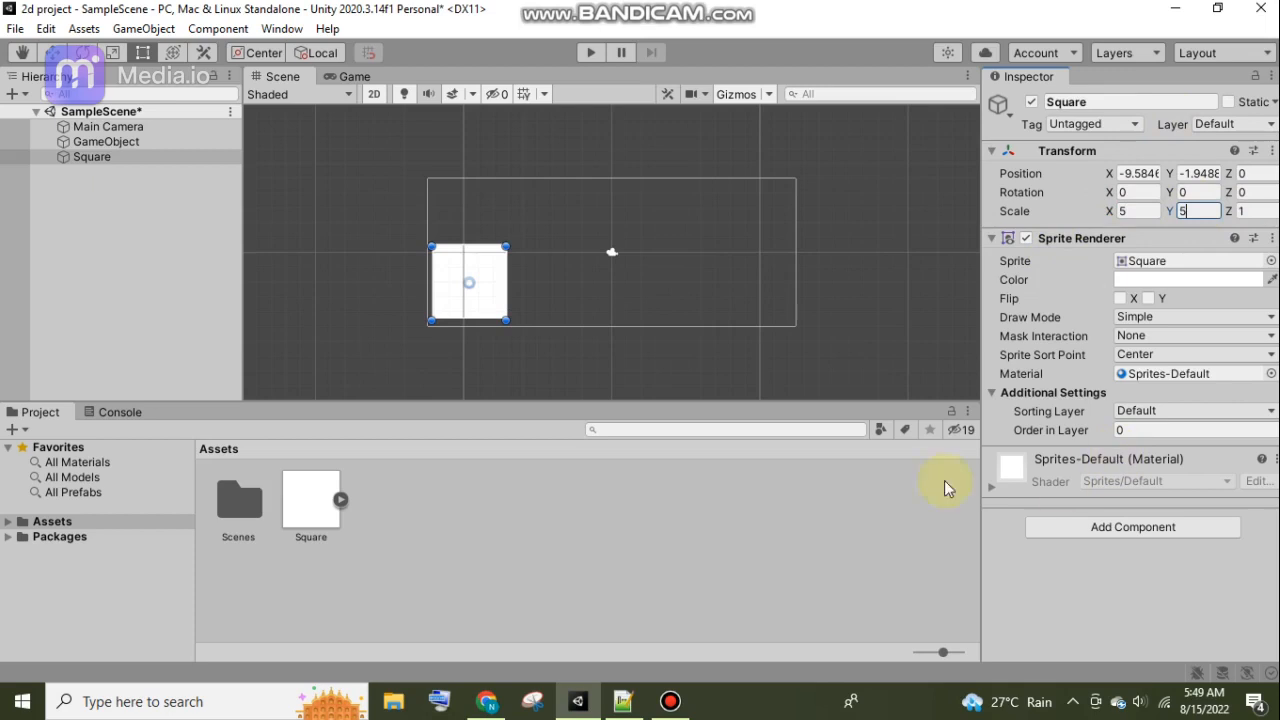
# Move the square to about X -7.16, Y -2.27 inside the camera frame and set its Z scale to 5.
pyautogui.moveTo(457, 277); pyautogui.dragTo(507, 274)
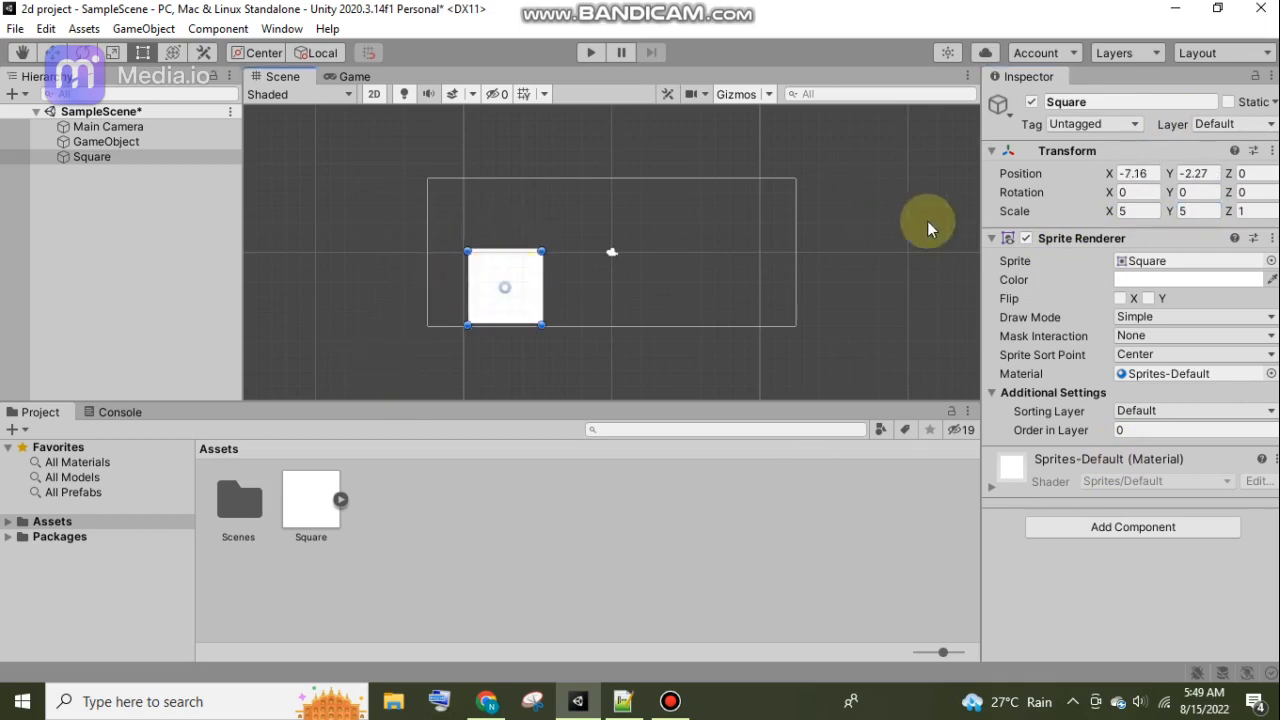
pyautogui.click(1262, 210)
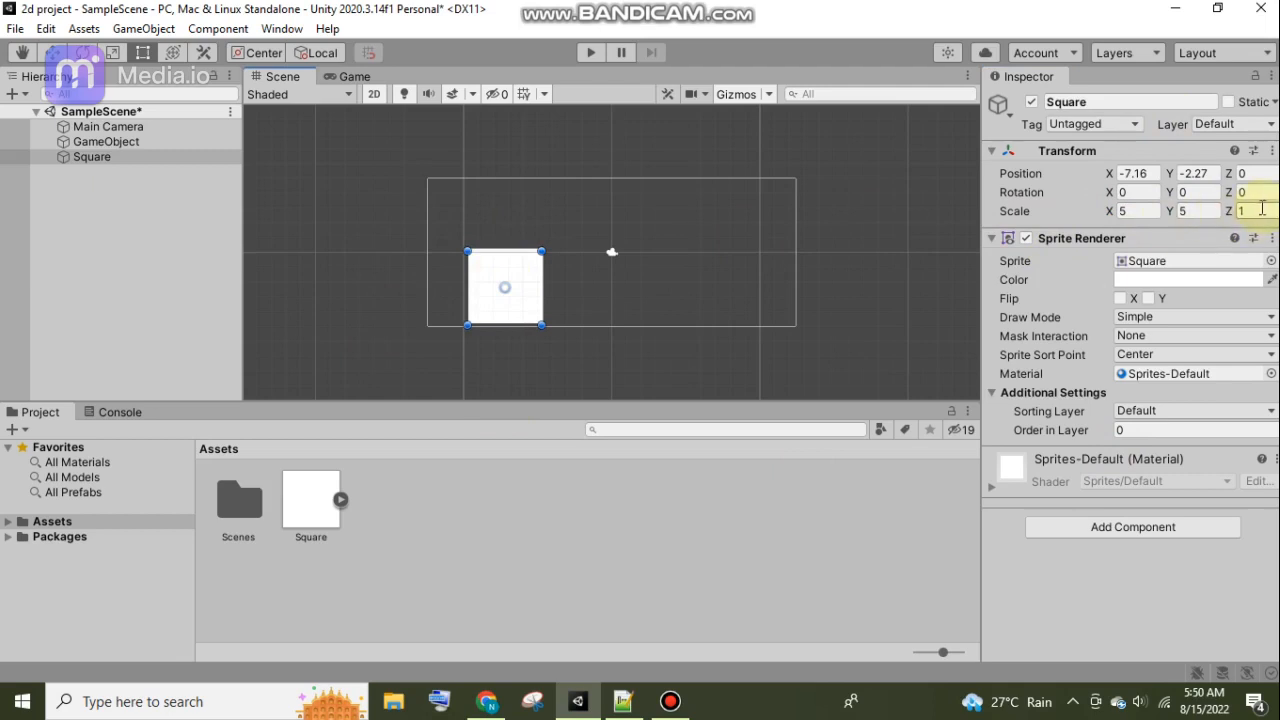
pyautogui.doubleClick(1265, 215)
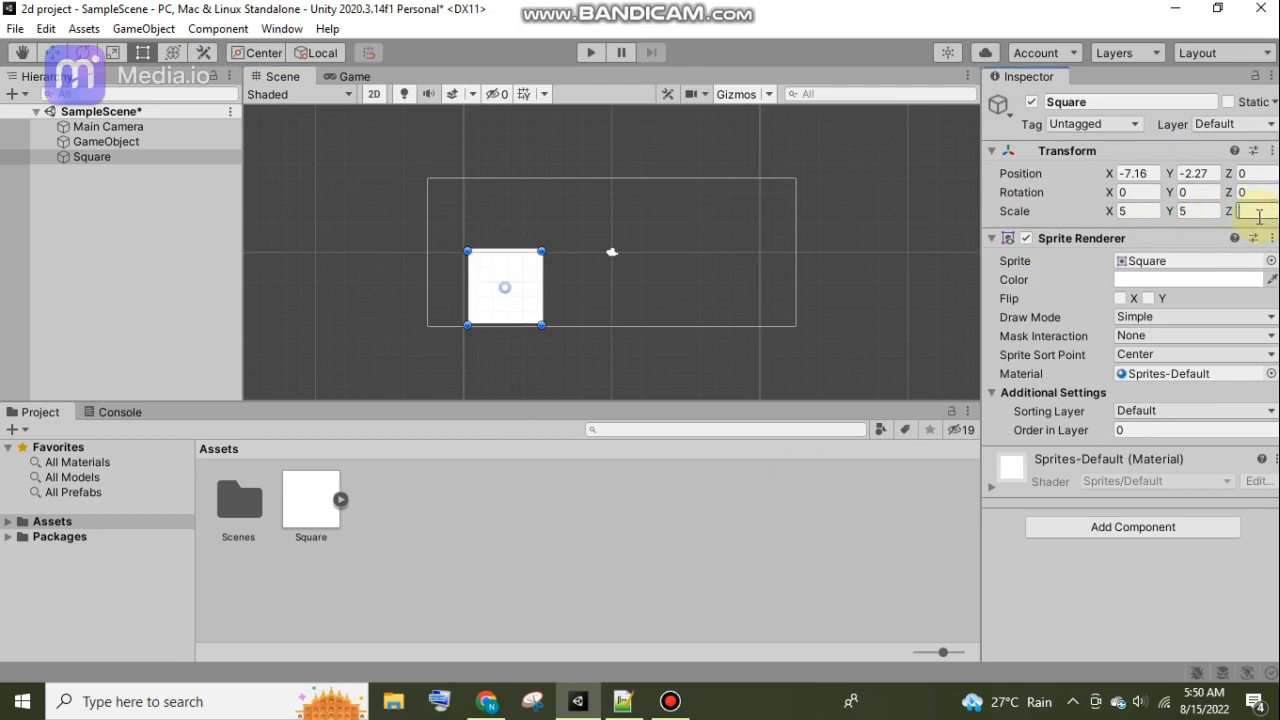
pyautogui.write('5')
pyautogui.click(724, 287)
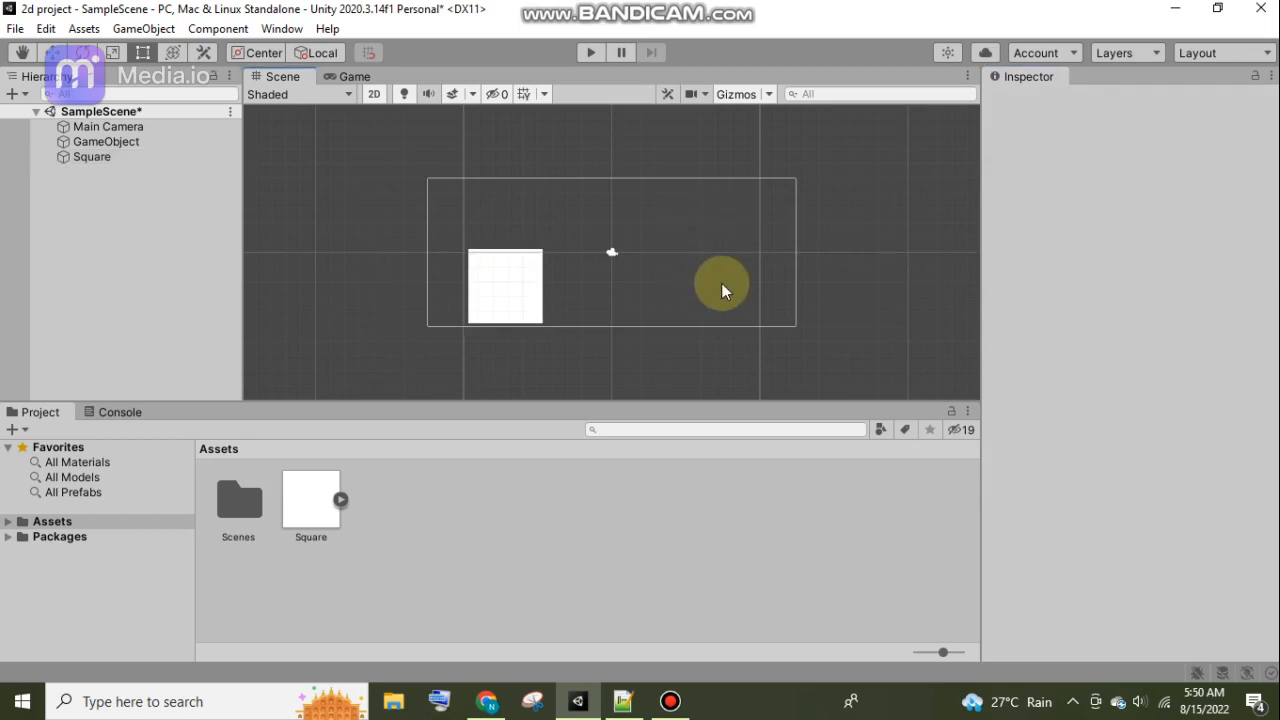
# Set the square's Z scale to 1, move it to about X -6.84, Y -0.16, and check it in the Game view.
pyautogui.click(500, 306)
pyautogui.doubleClick(1262, 214)
pyautogui.write('1')
pyautogui.click(696, 259)
pyautogui.click(500, 286)
pyautogui.moveTo(506, 289); pyautogui.dragTo(509, 256)
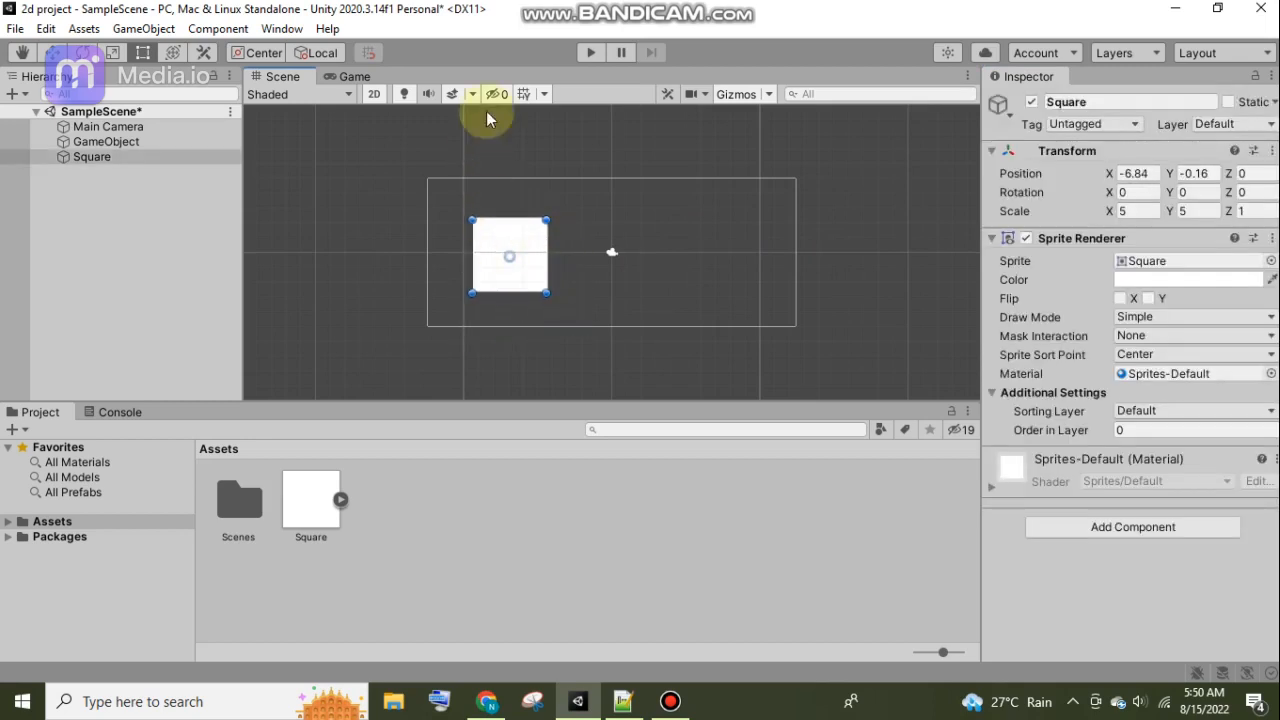
pyautogui.click(352, 77)
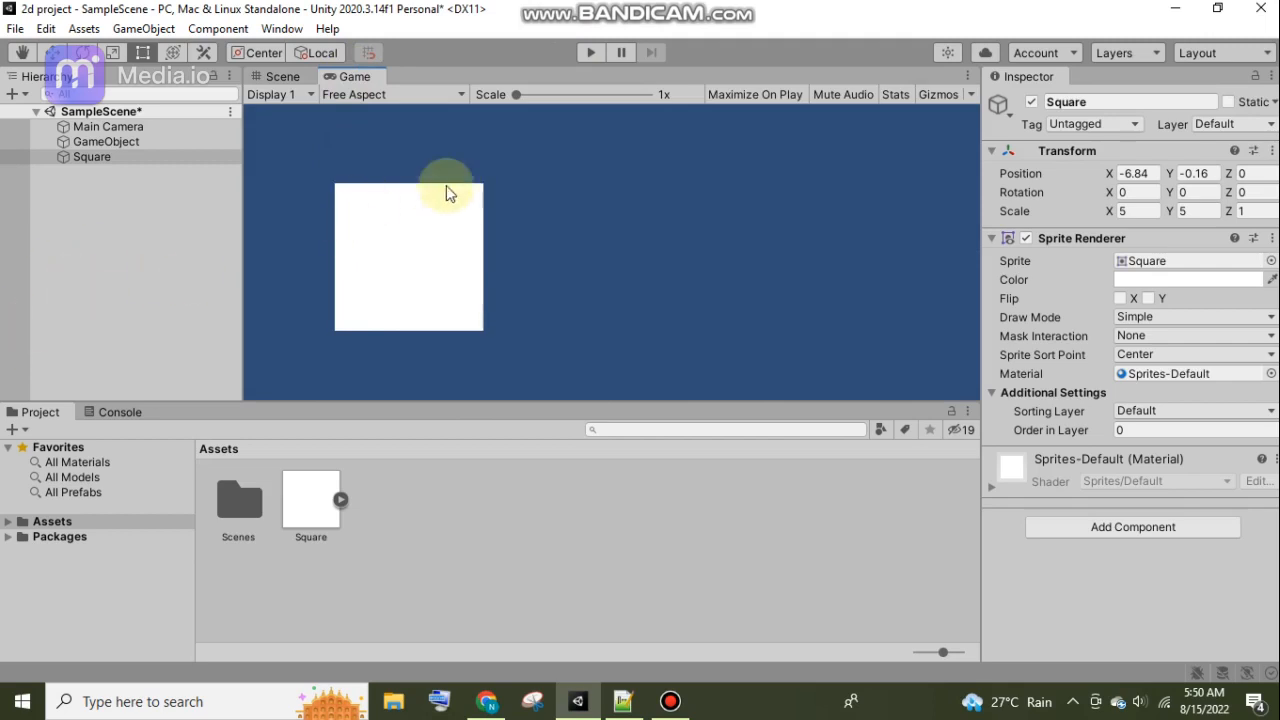
pyautogui.click(284, 76)
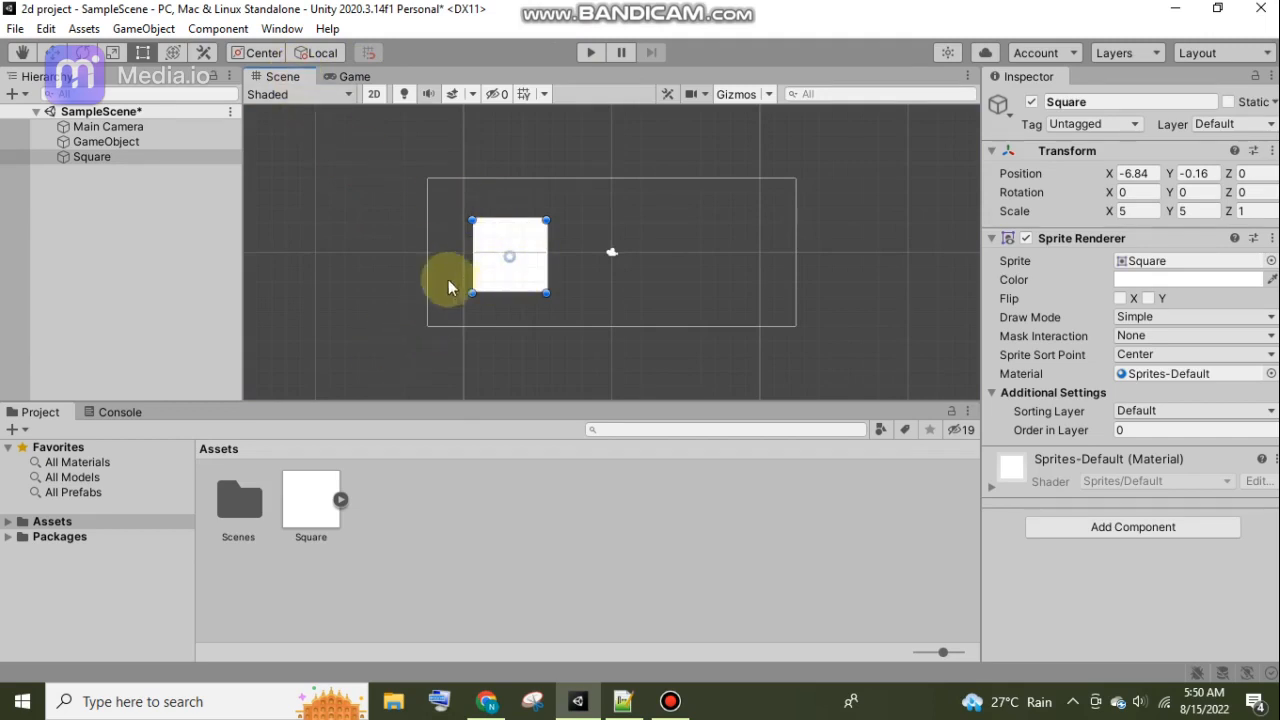
pyautogui.click(86, 29)
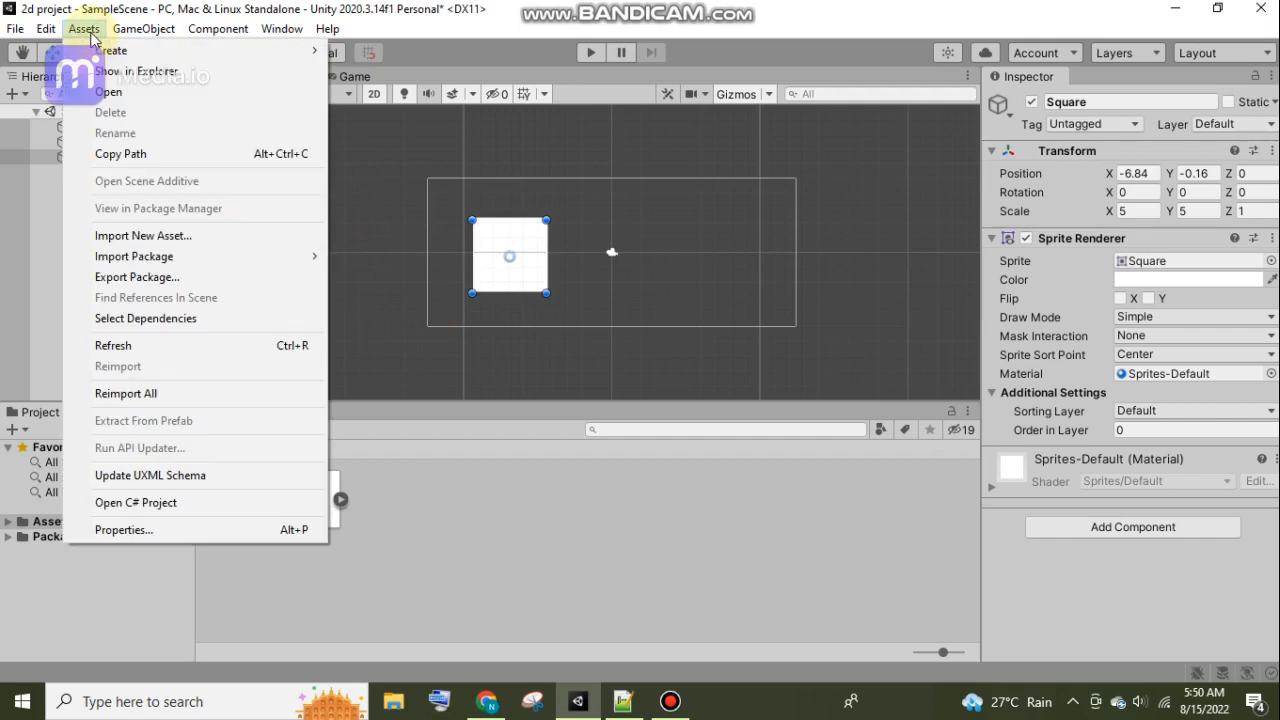
pyautogui.moveTo(100, 50)
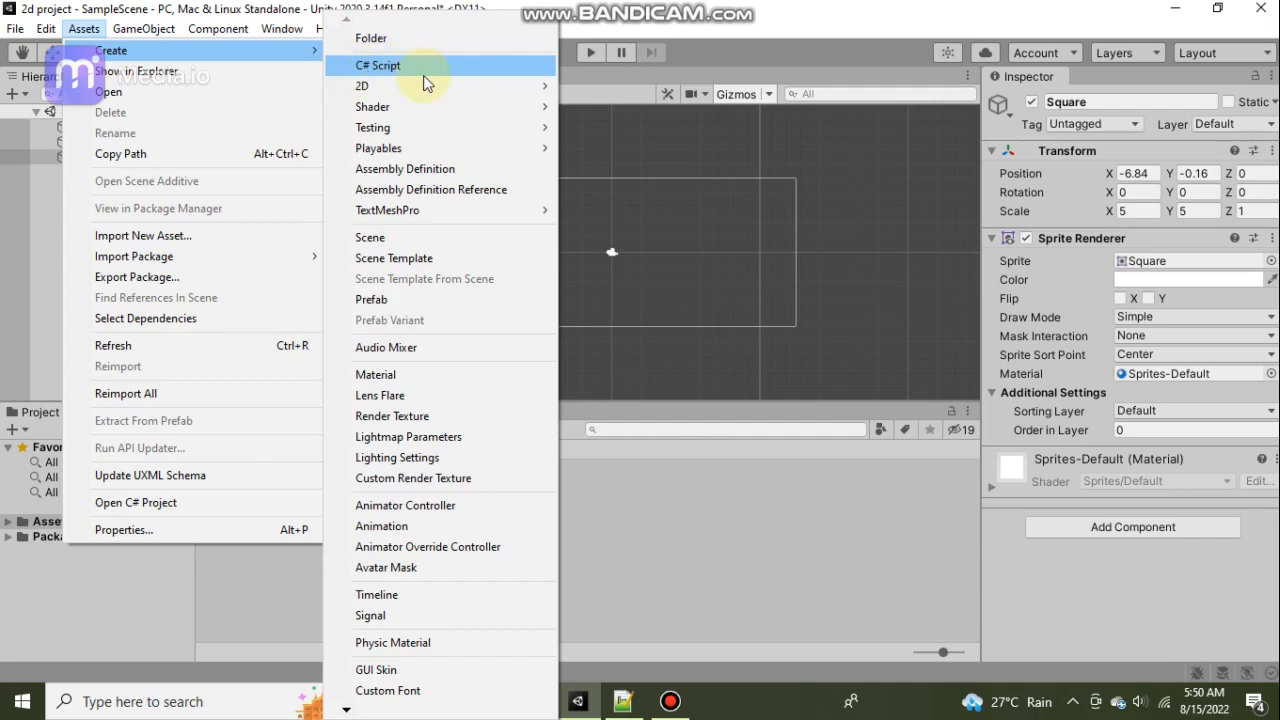
pyautogui.click(781, 537)
pyautogui.click(533, 241)
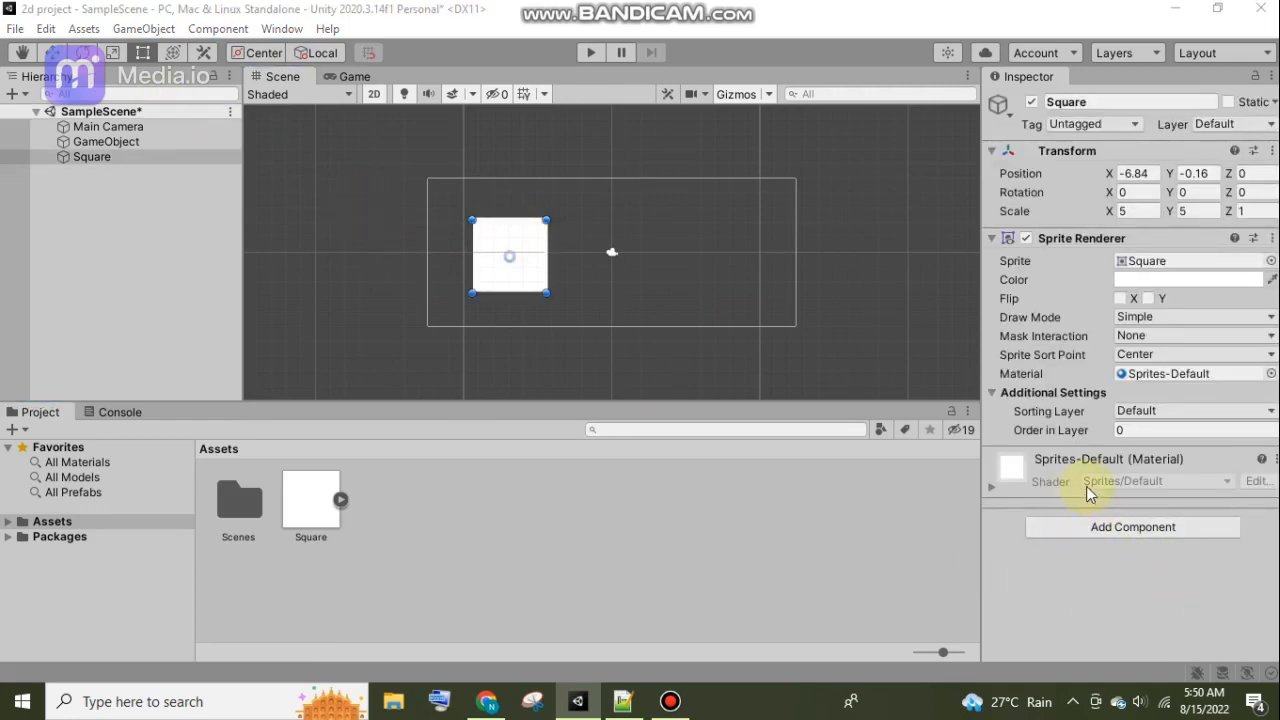
# Create a new script named Square and add it as a component to the Square object.
pyautogui.click(1100, 525)
pyautogui.write('\\\\\\\\\\\\\\\\\\\\\\\\\\\\\\\\\\\\\\\\\\\\\\\\\\\\\\\\\\\\\\\\\\\\\\\\\\\\\\\\\\\\\\\\\\')
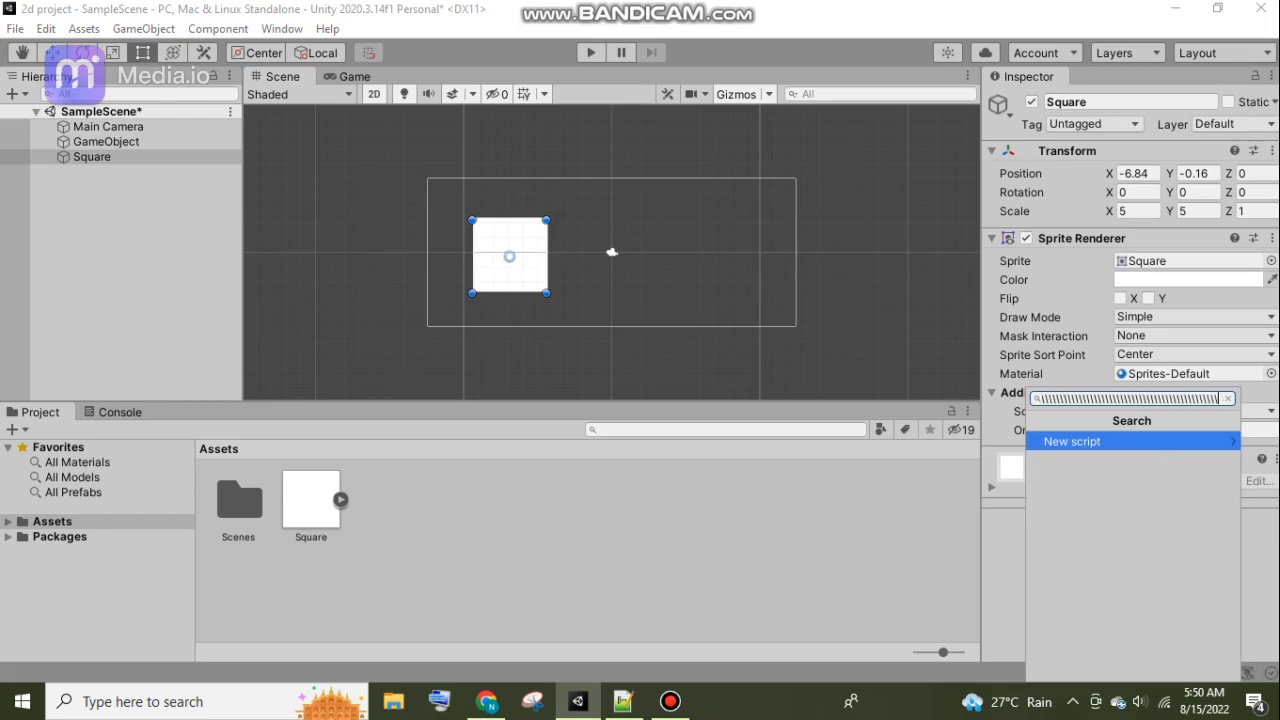
pyautogui.hotkey('ctrl', 'a')
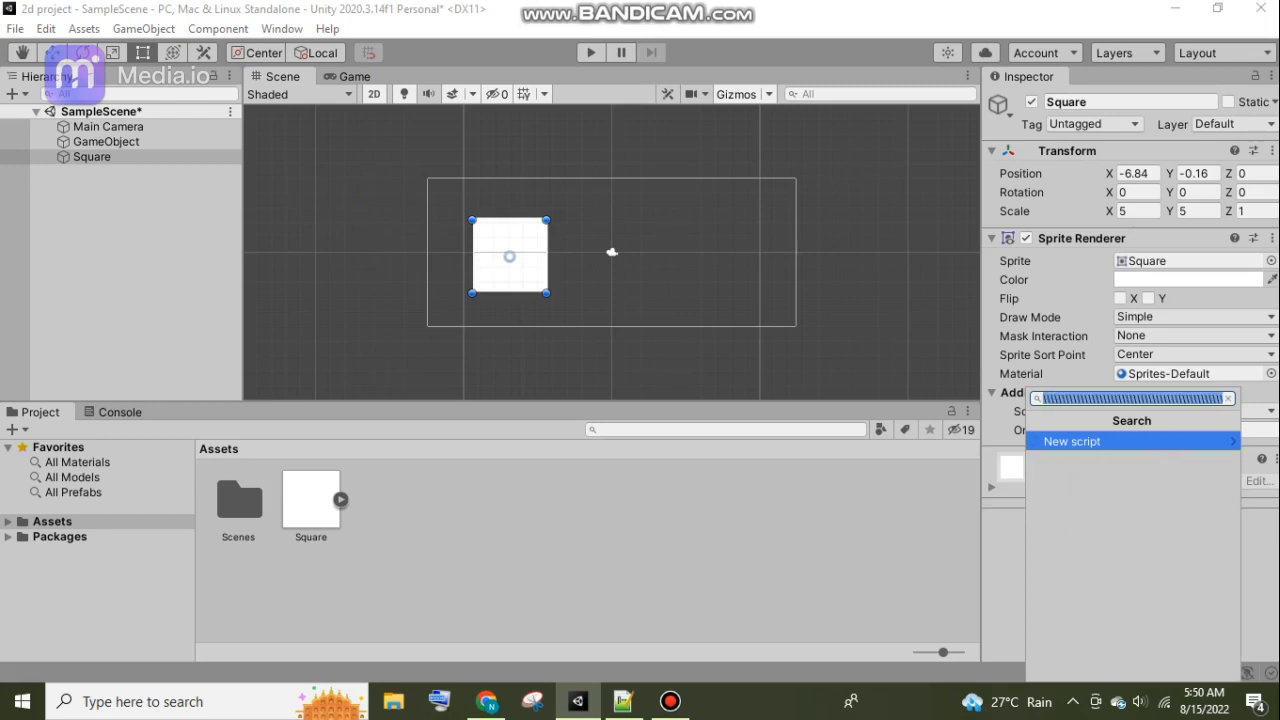
pyautogui.press('BackSpace')
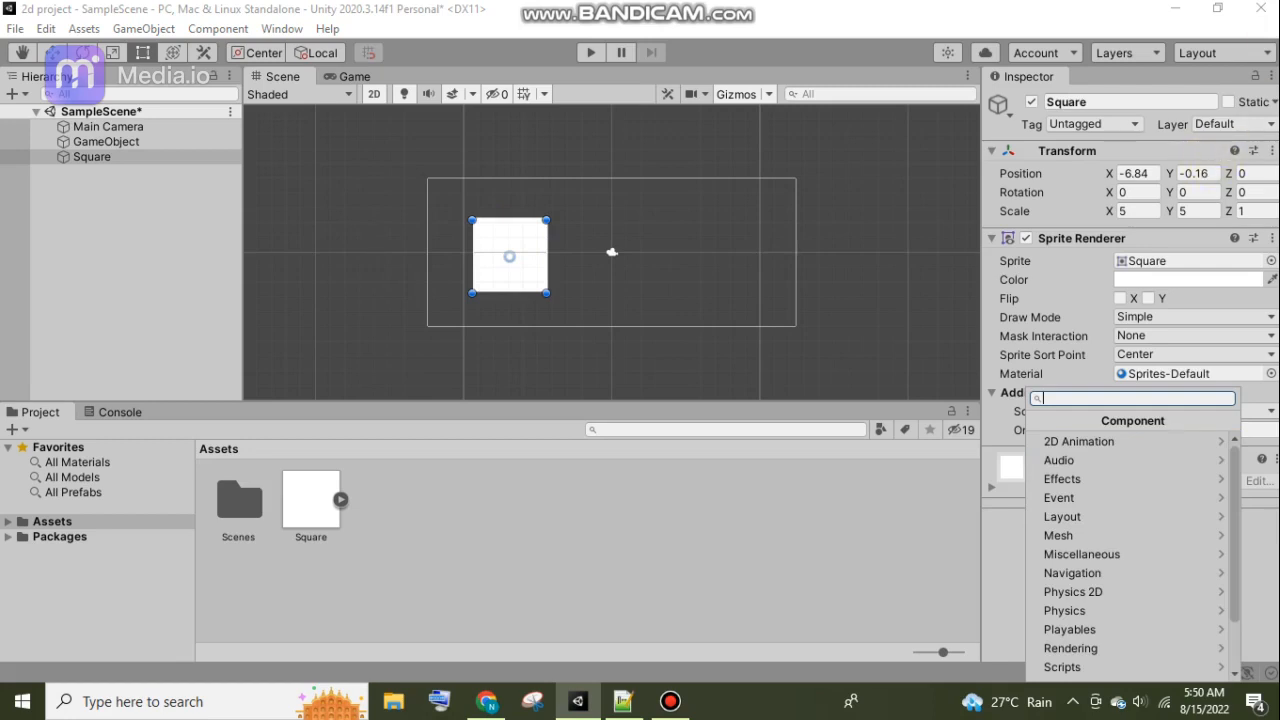
pyautogui.click(1181, 667)
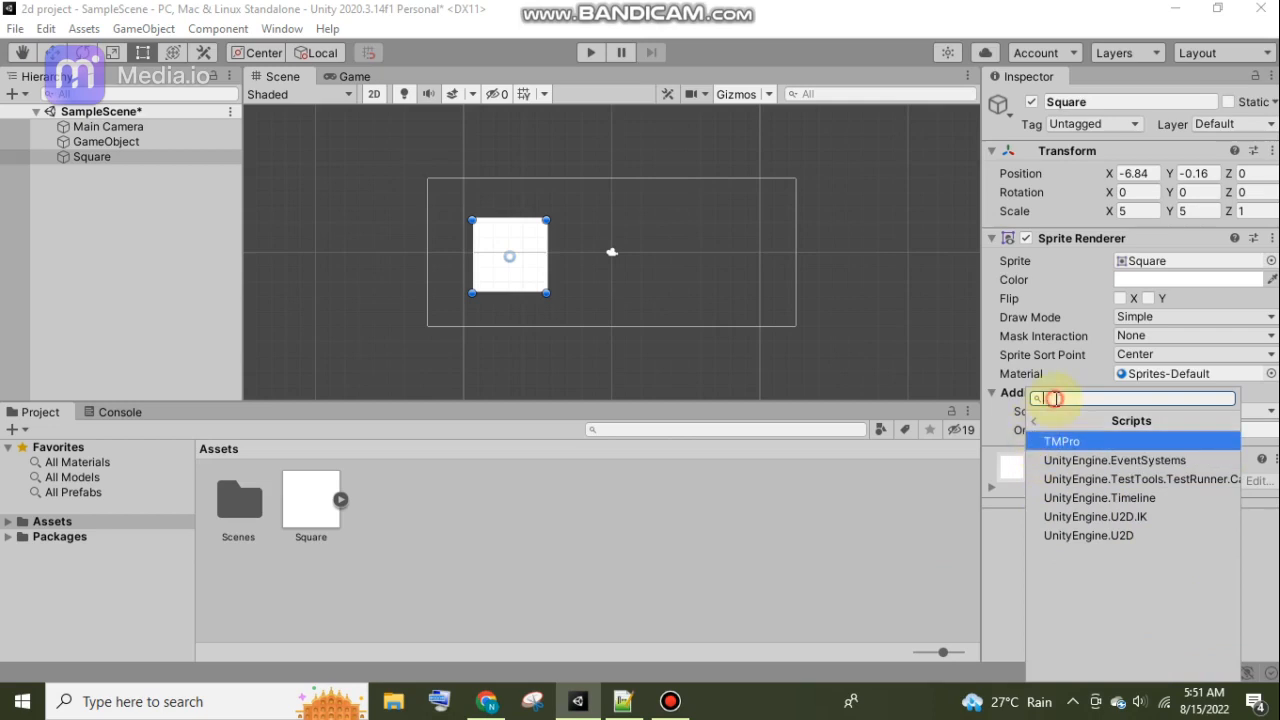
pyautogui.write('sc')
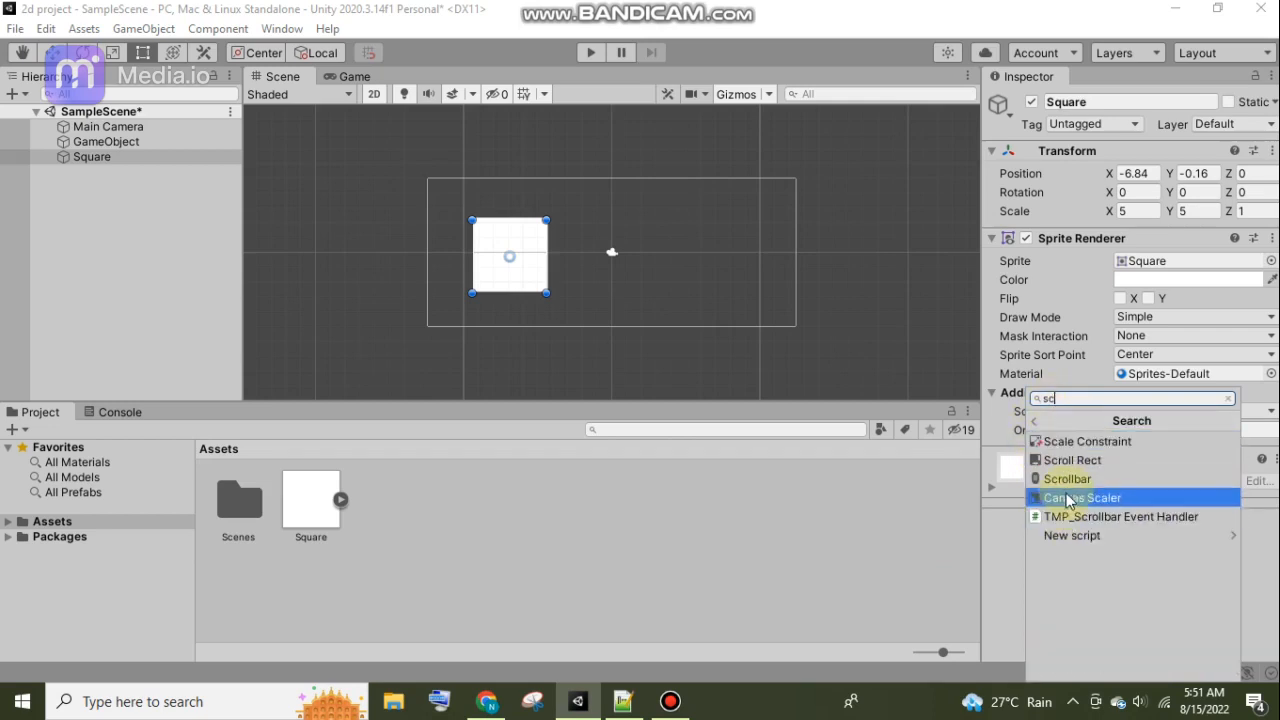
pyautogui.write('ri')
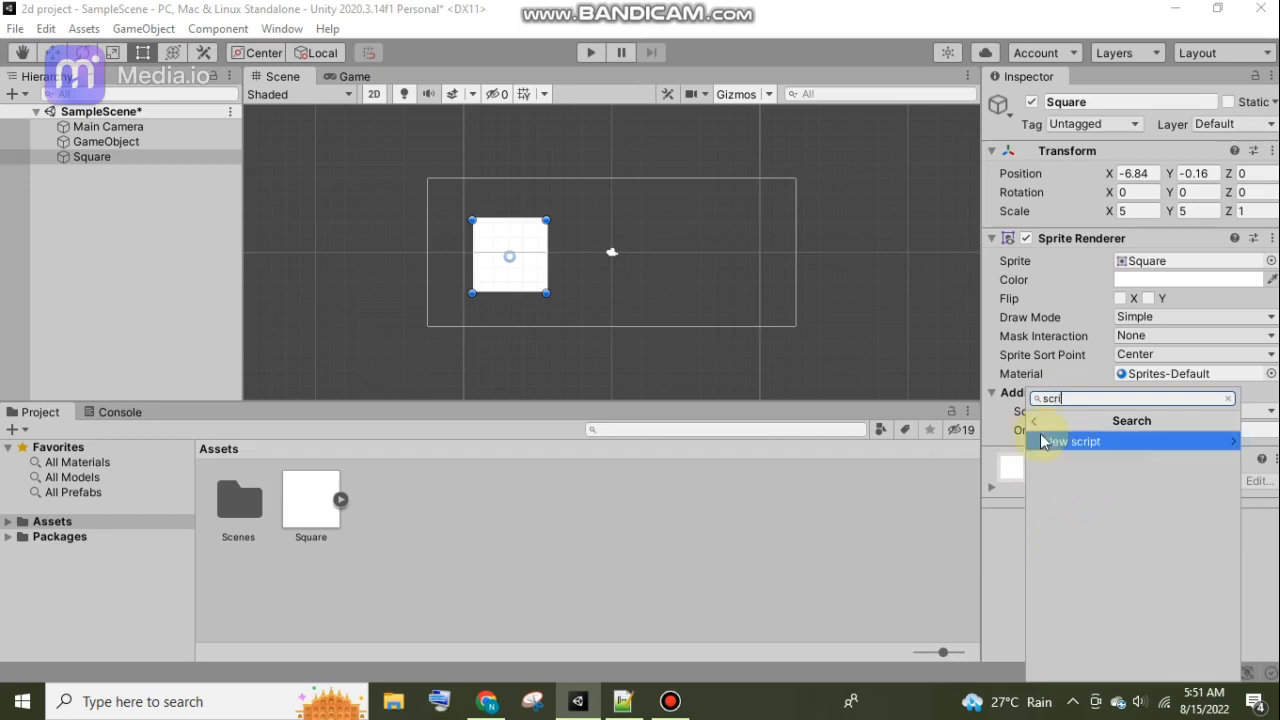
pyautogui.write('pt')
pyautogui.click(1083, 442)
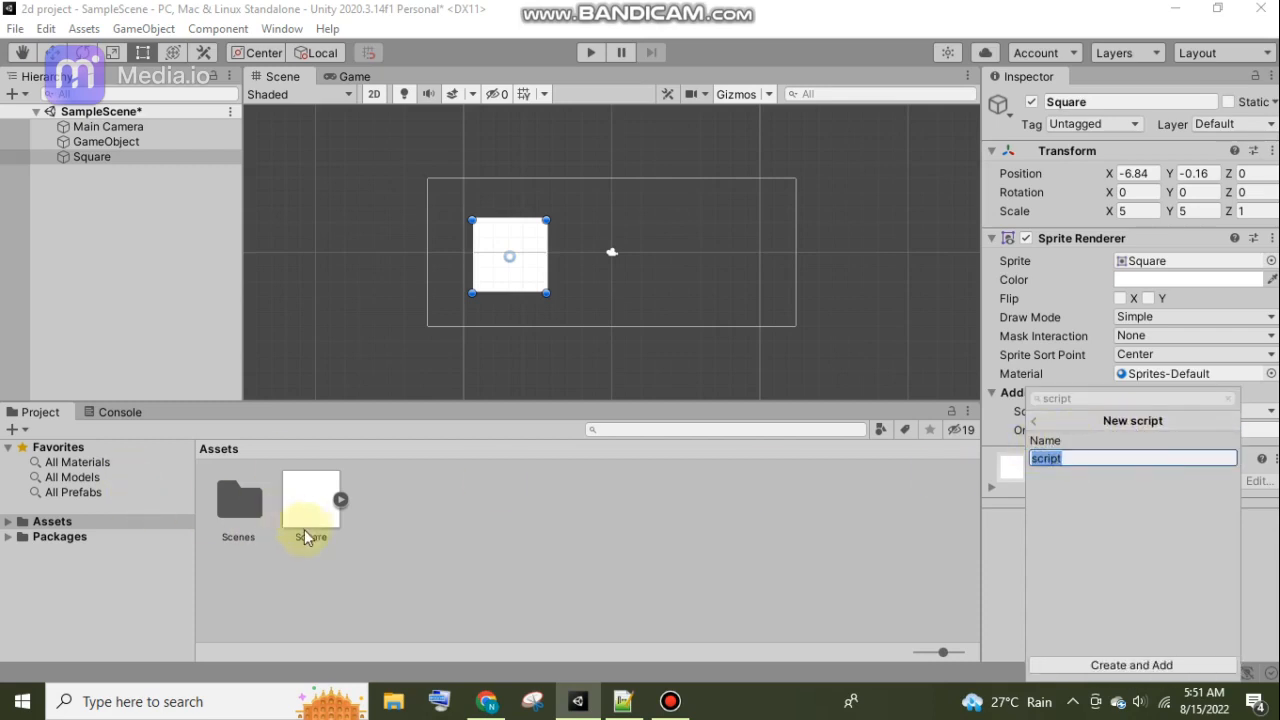
pyautogui.write('Square')
pyautogui.click(1120, 666)
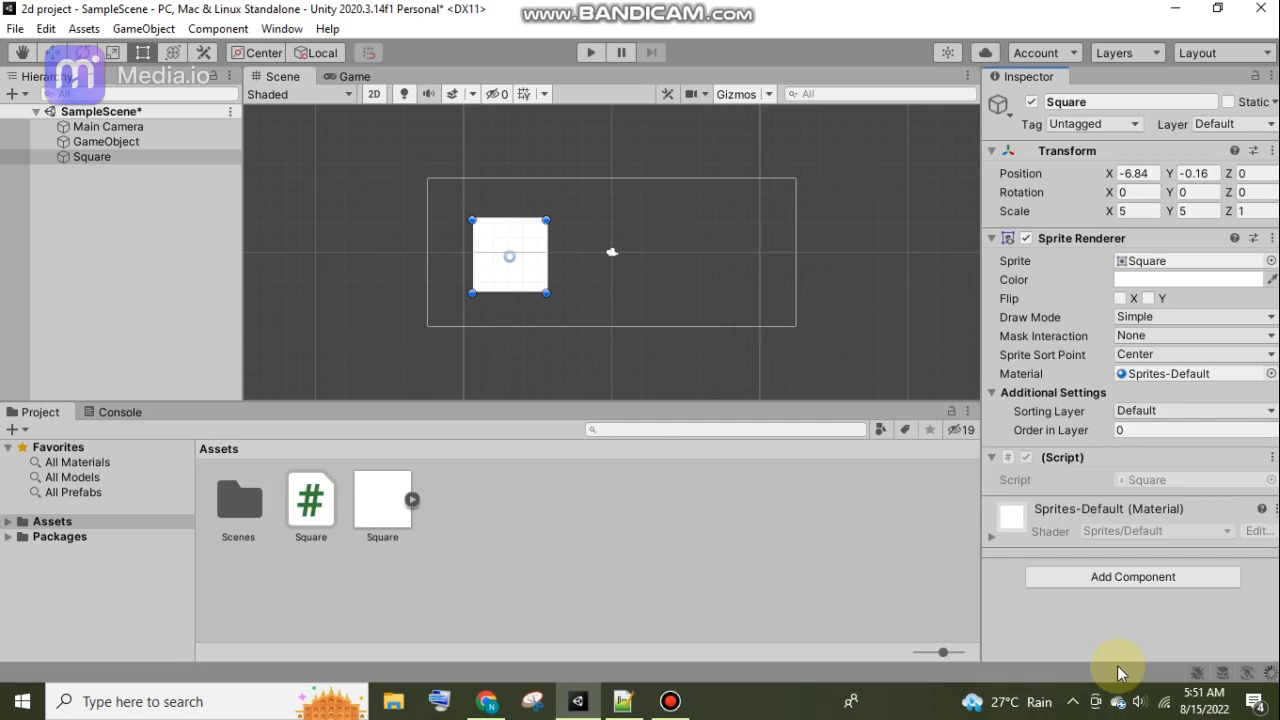
# Inspect the Square script's default code, then test-run the scene in Play mode and stop it.
pyautogui.click(313, 495)
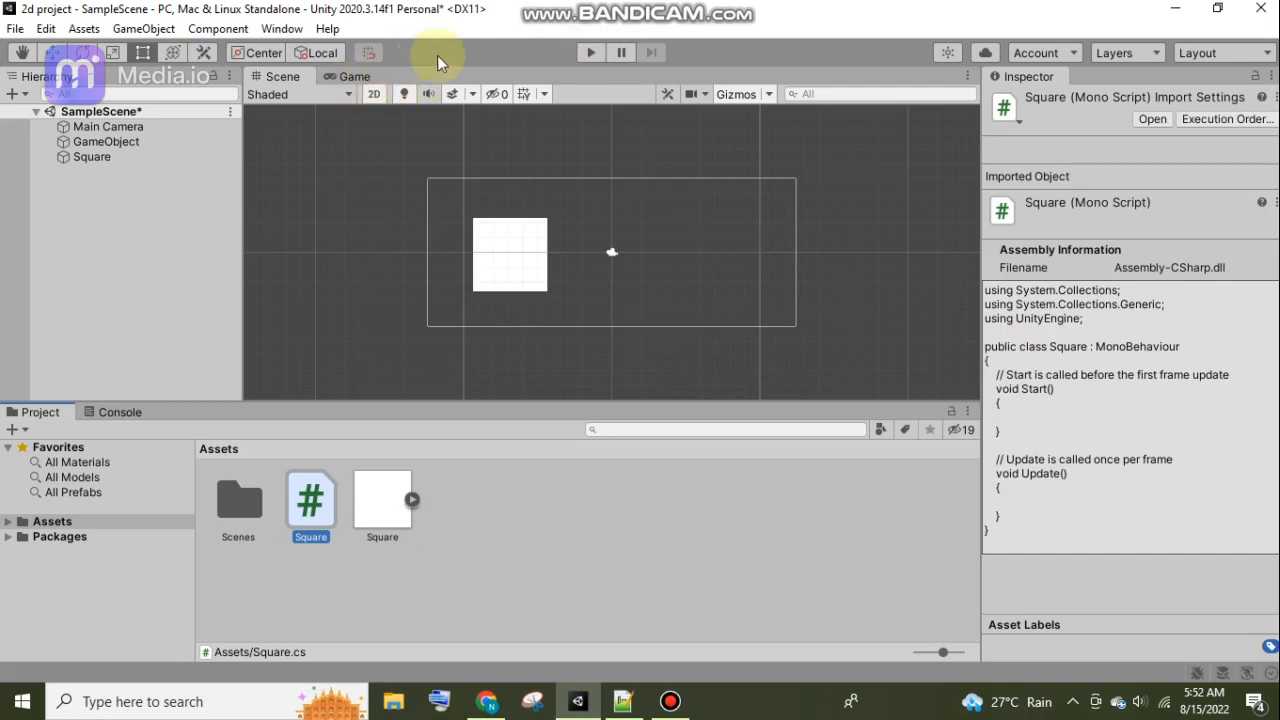
pyautogui.click(358, 76)
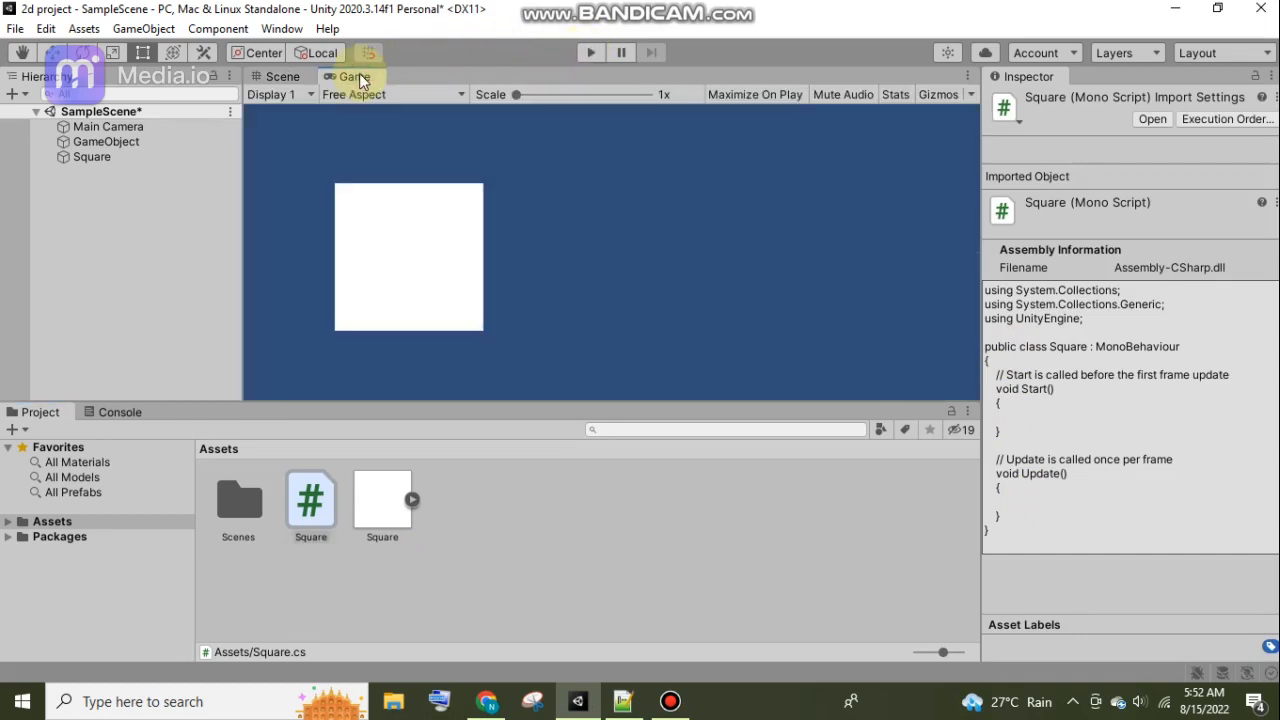
pyautogui.click(275, 79)
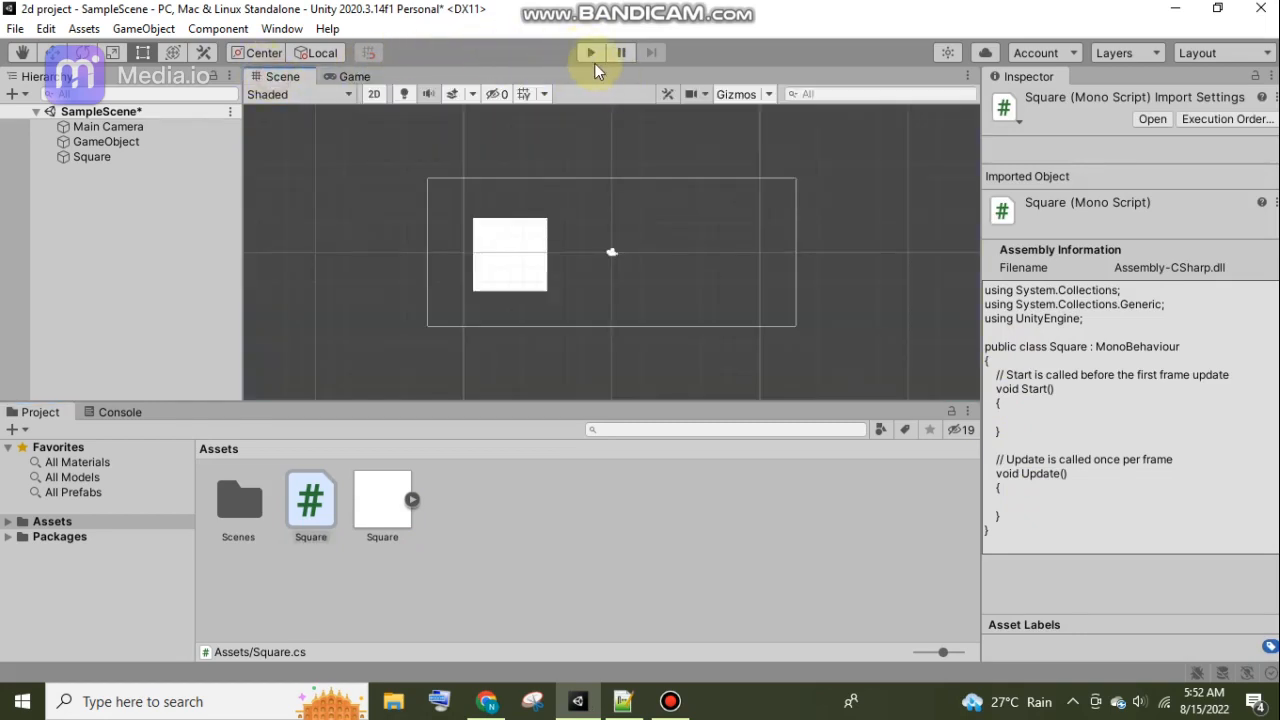
pyautogui.click(592, 56)
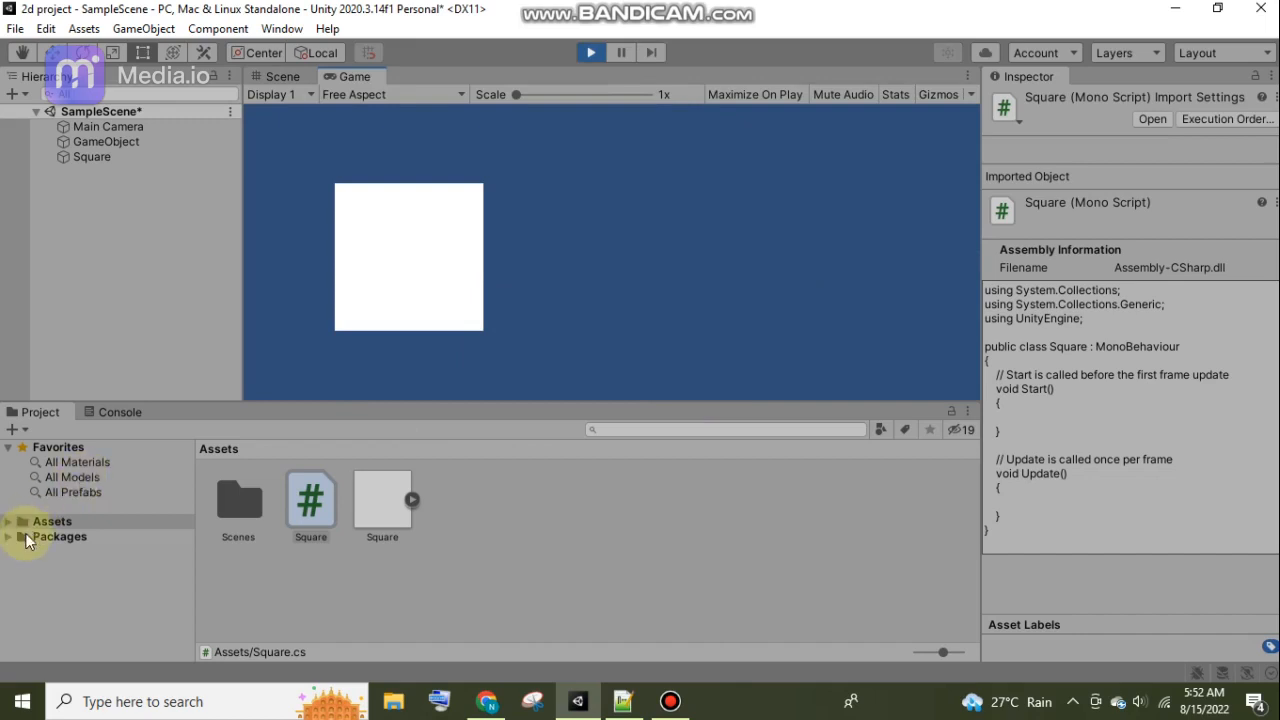
pyautogui.click(589, 54)
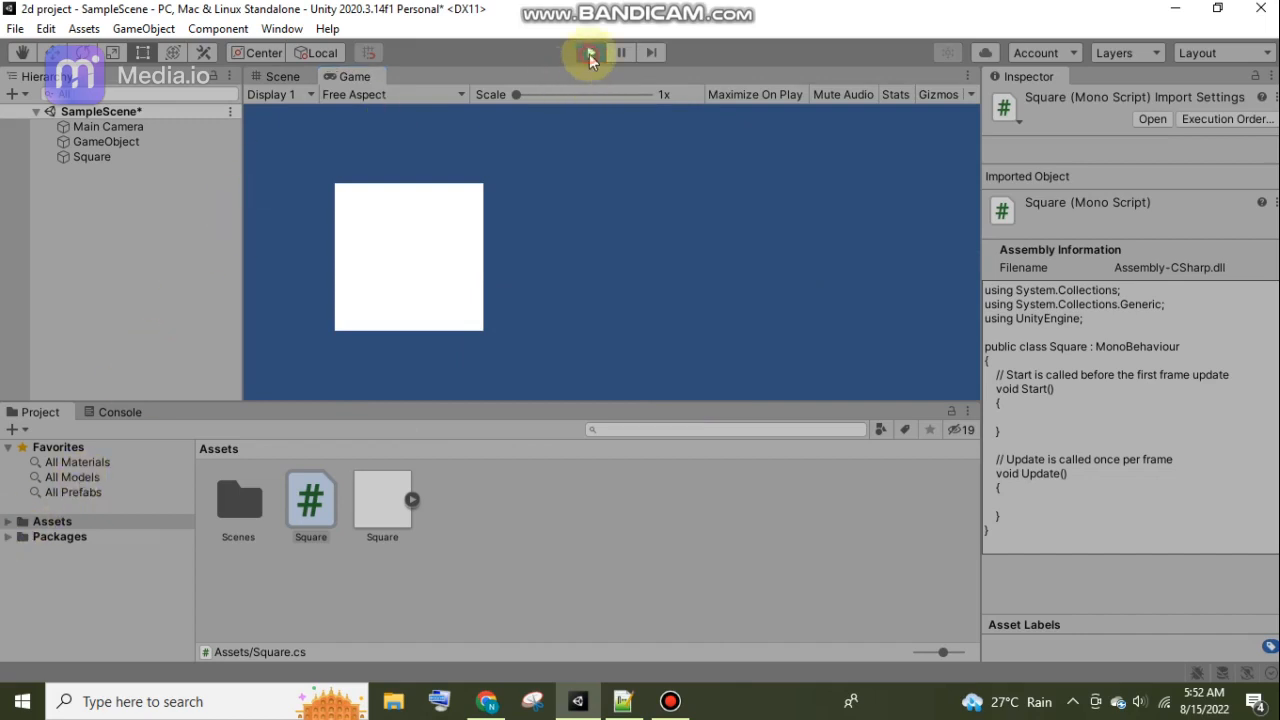
# Open the Square script in Visual Studio and review its using directives, class declaration, and Start and Update methods.
pyautogui.click(322, 530)
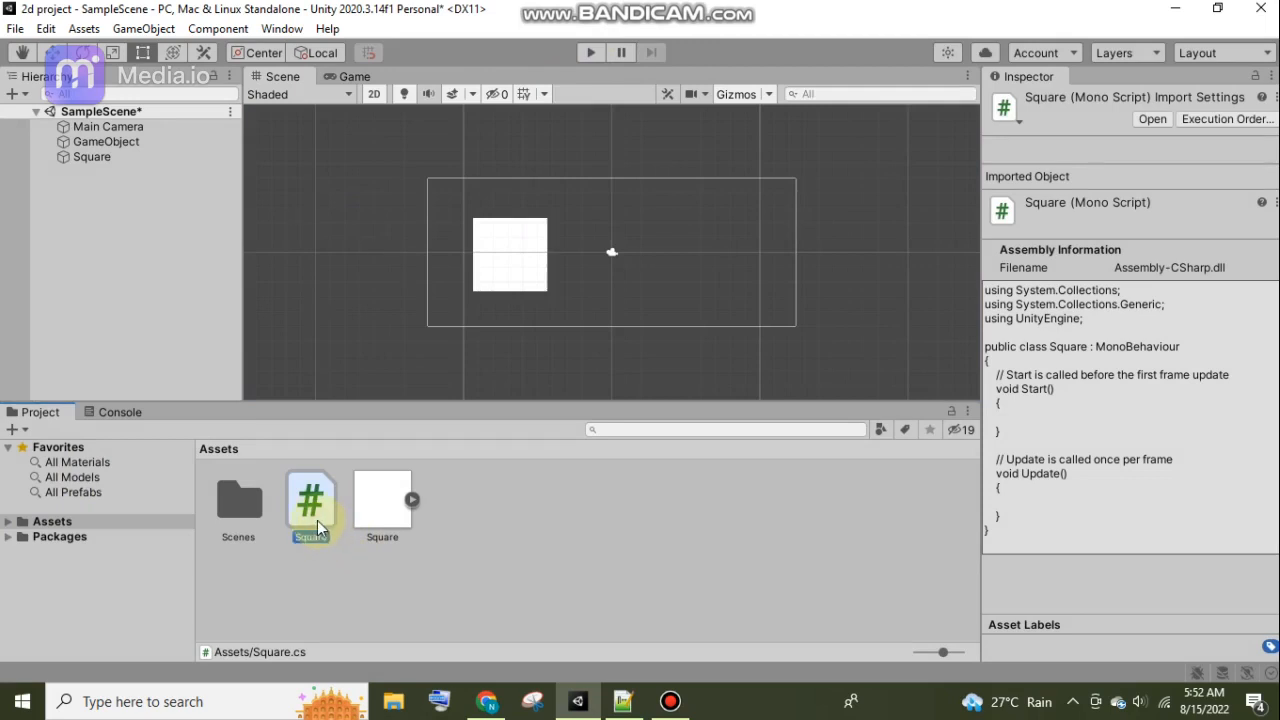
pyautogui.click(1146, 122)
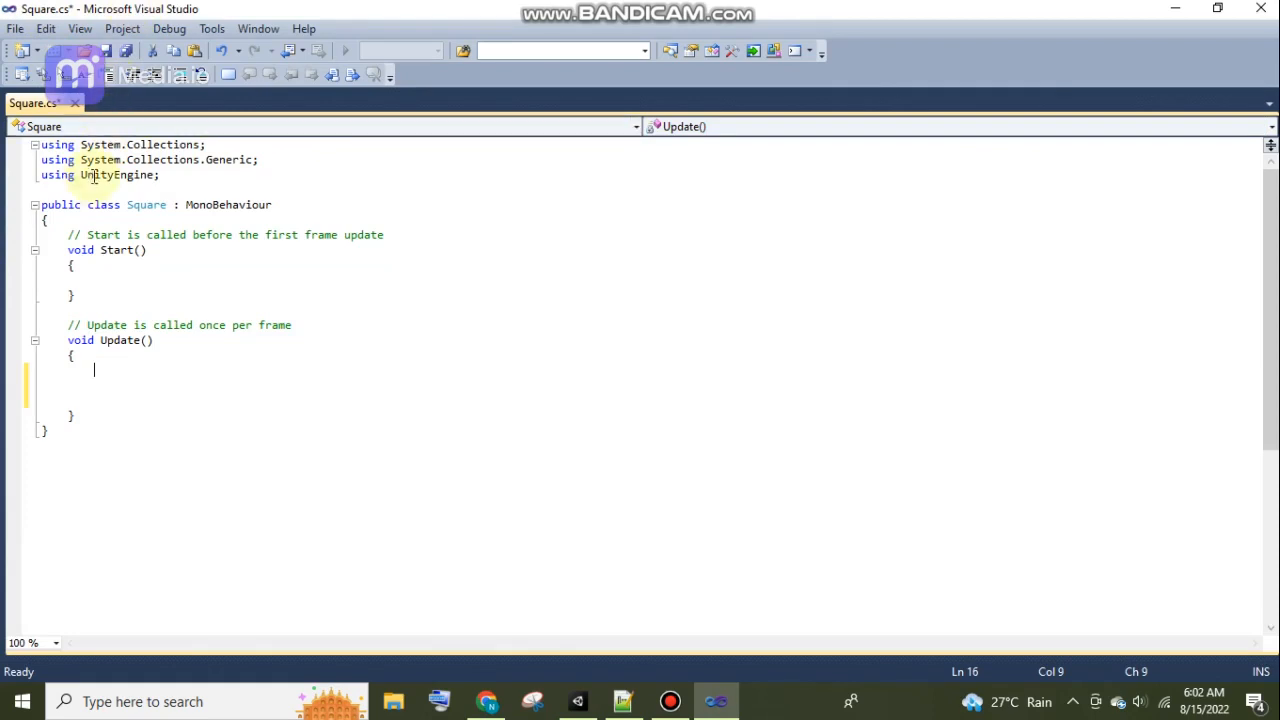
pyautogui.moveTo(41, 146); pyautogui.dragTo(157, 176)
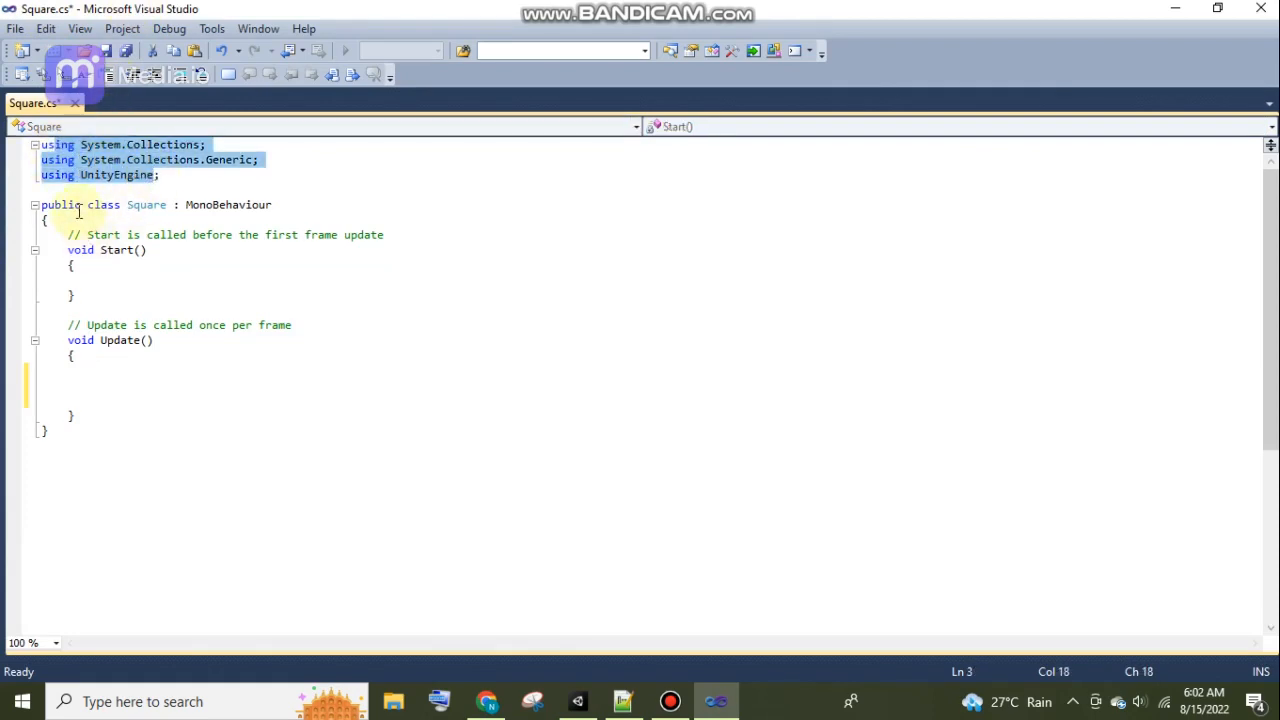
pyautogui.moveTo(75, 205); pyautogui.dragTo(160, 220)
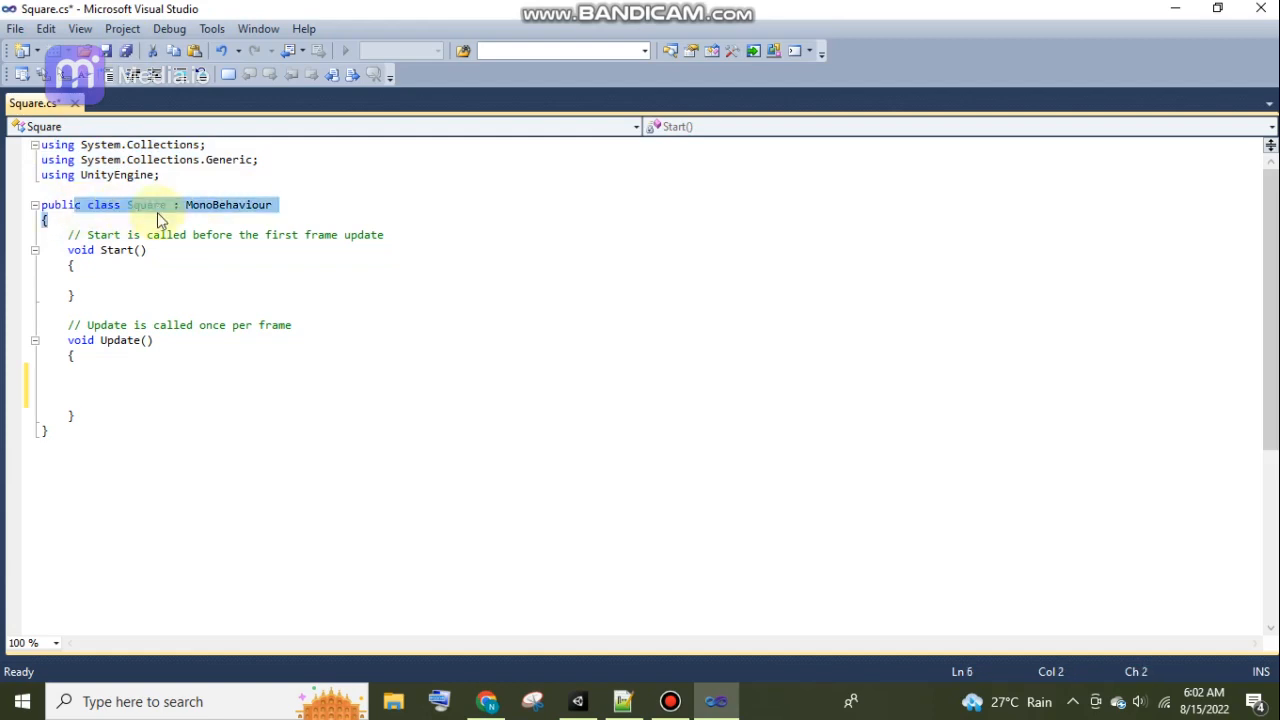
pyautogui.moveTo(100, 250); pyautogui.dragTo(123, 296)
pyautogui.moveTo(81, 340); pyautogui.dragTo(110, 410)
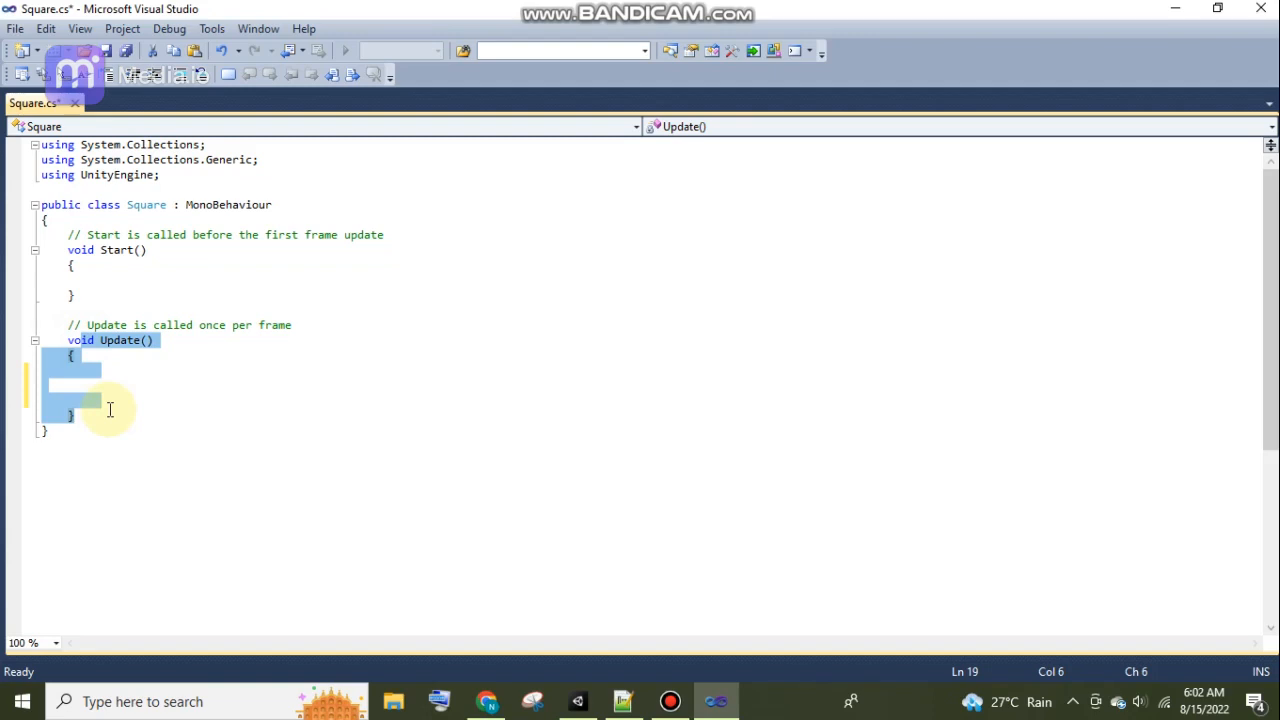
pyautogui.click(116, 389)
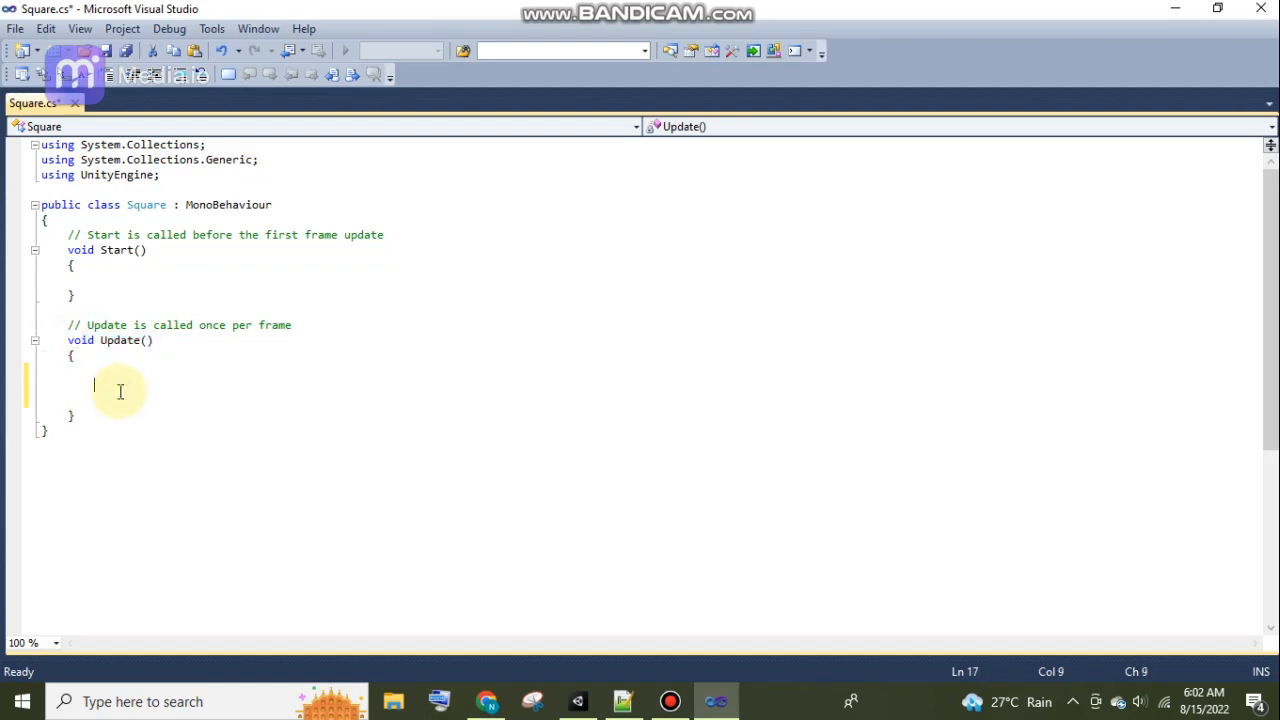
pyautogui.click(105, 340)
# Add an if statement inside Update() whose condition calls Input.GetKeyDown().
pyautogui.click(93, 379)
pyautogui.press('Tab')
pyautogui.press('Tab')
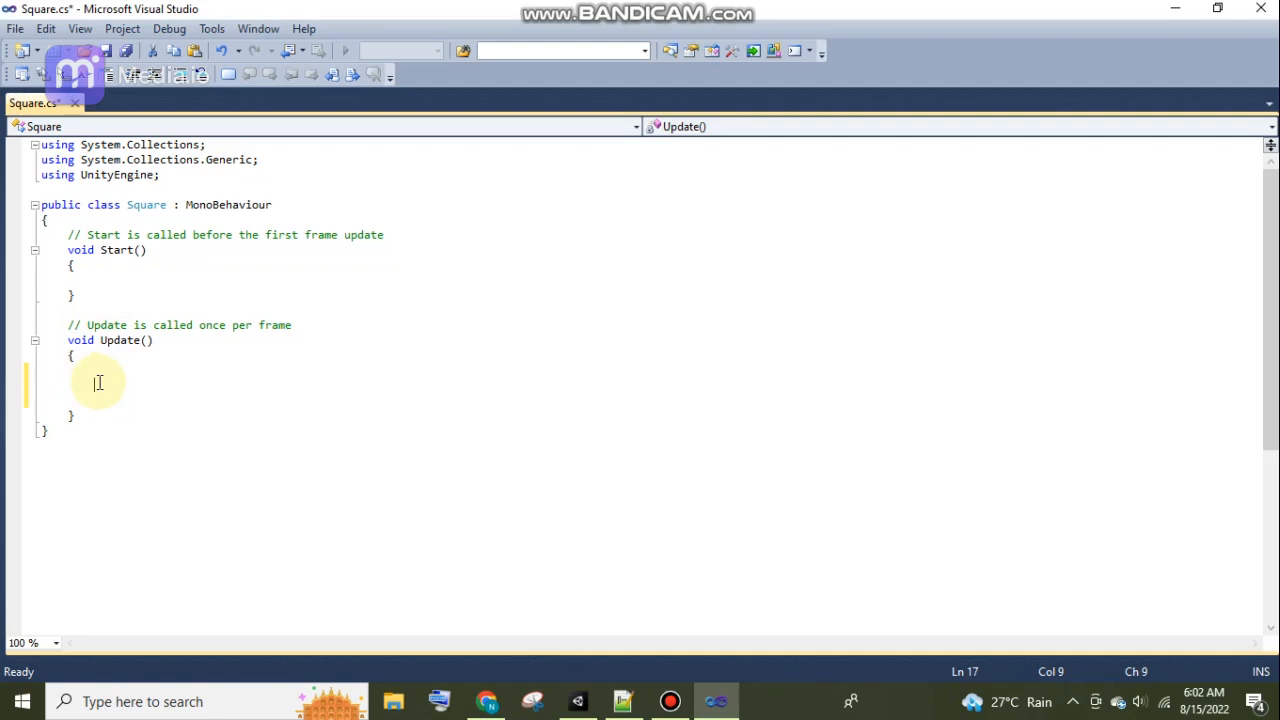
pyautogui.write('if')
pyautogui.write('()')
pyautogui.write('Input.')
pyautogui.write('Ge')
pyautogui.press('BackSpace')
pyautogui.write('etKey')
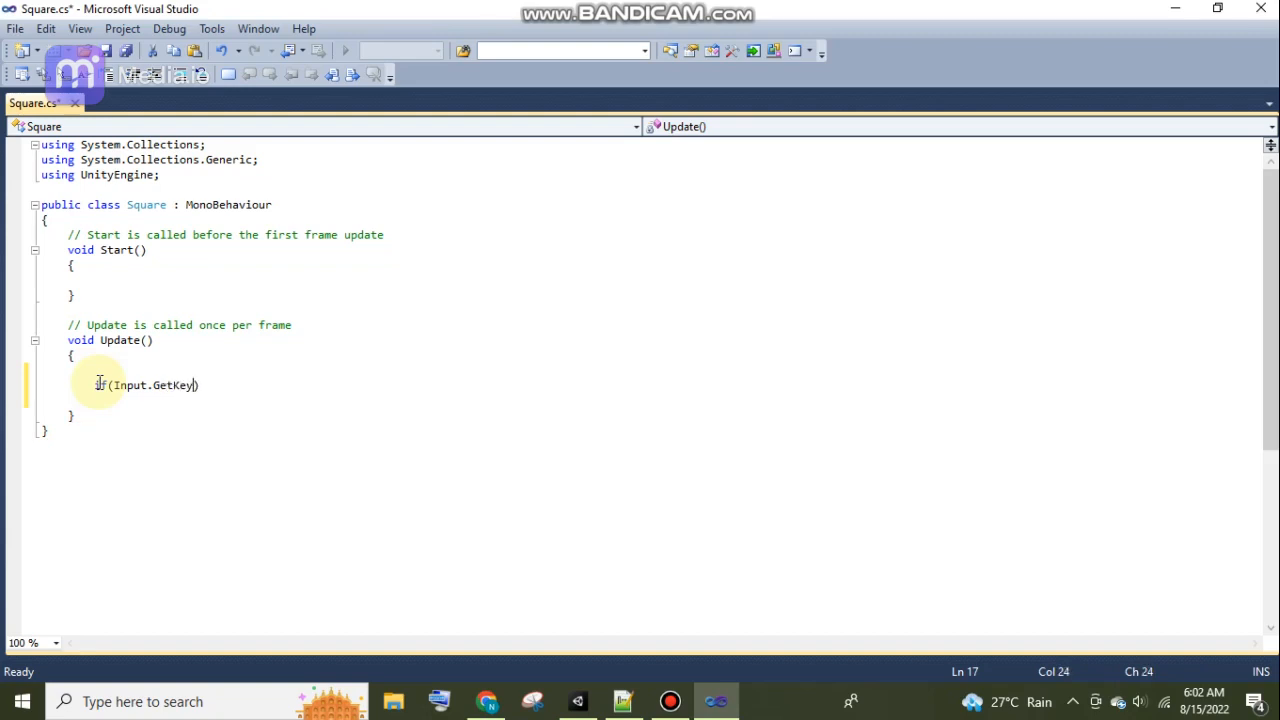
pyautogui.write('Down()')
# Pass KeyCode.LeftArrow as the GetKeyDown argument and place the cursor on the line below the if statement.
pyautogui.press('Left')
pyautogui.write('KeyCode.')
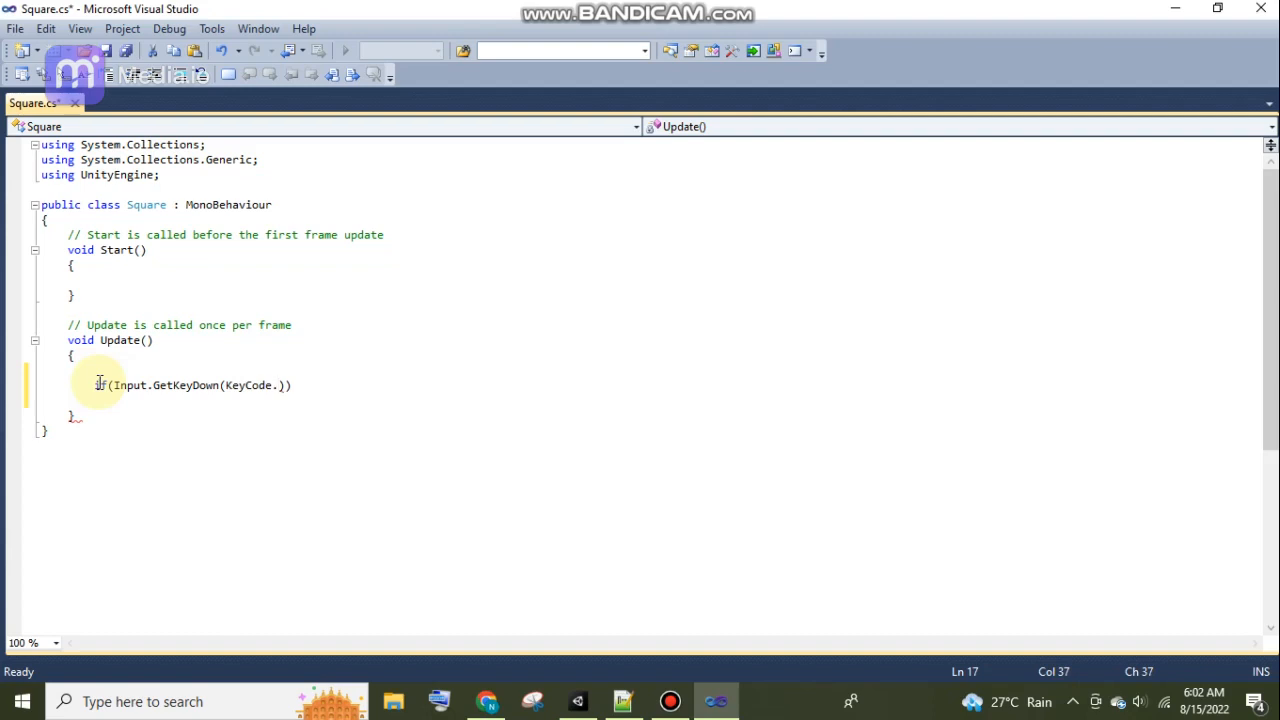
pyautogui.write('Left')
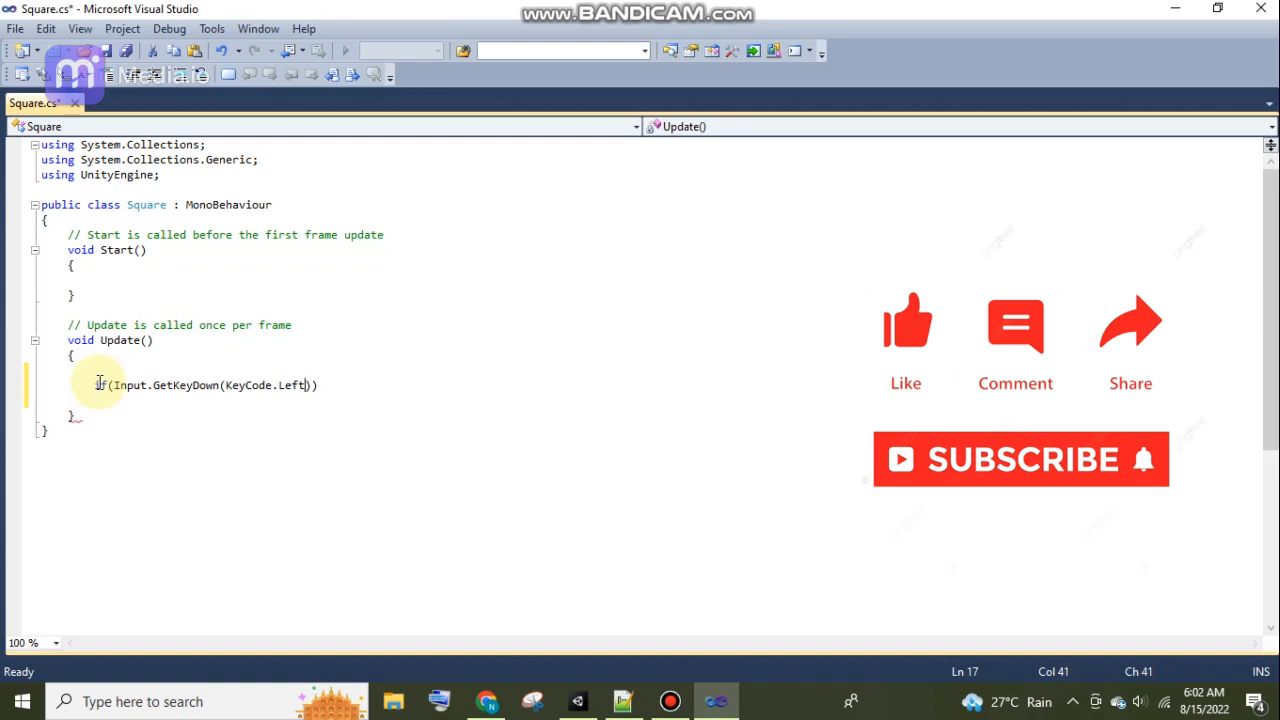
pyautogui.write('Arrow')
pyautogui.press('Right')
pyautogui.press('Right')
pyautogui.press('Right')
pyautogui.press('Right')
pyautogui.press('Right')
pyautogui.press('Tab')
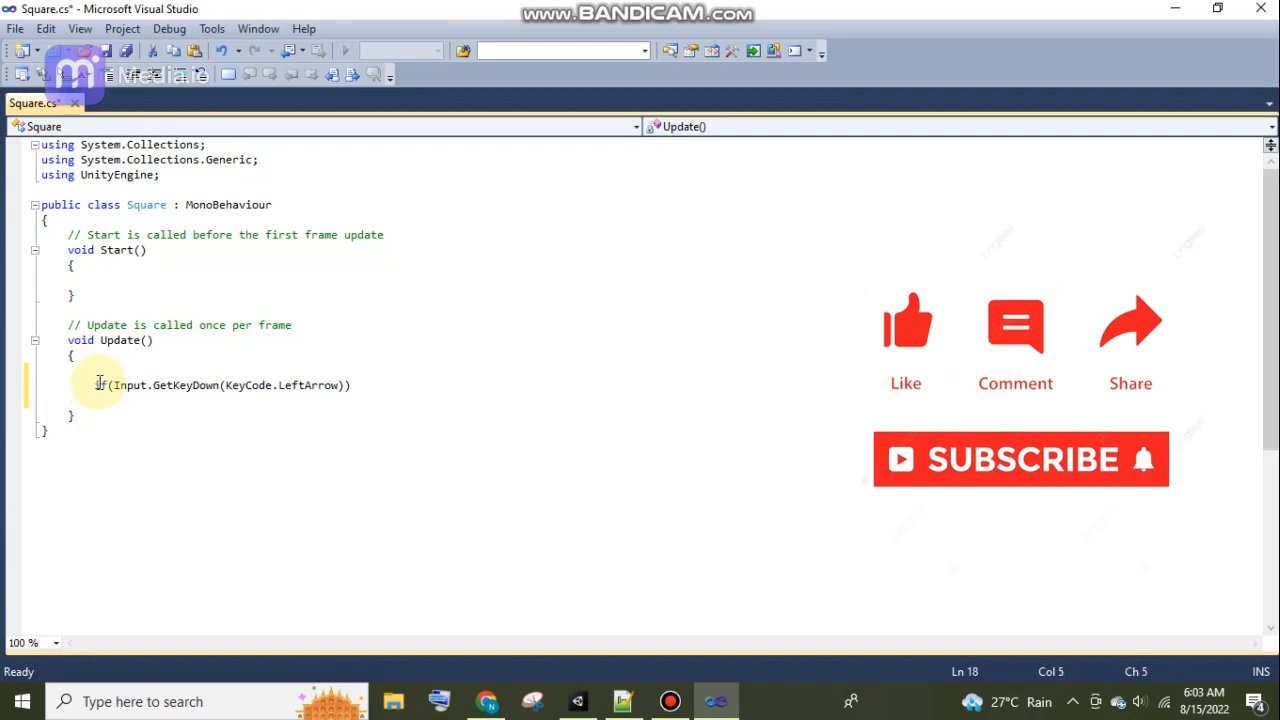